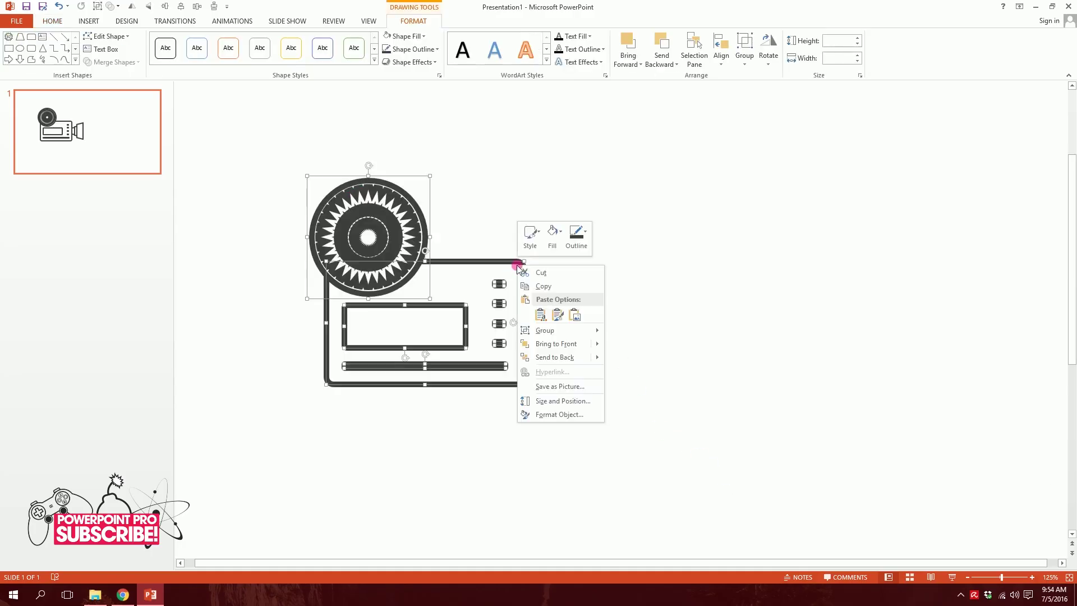
Group the camera's reel, body and lens shapes into one 3.03" by 4.21" object.
{"action": "mouse_move", "coordinate": [568, 335]}
{"action": "left_click", "coordinate": [619, 335]}
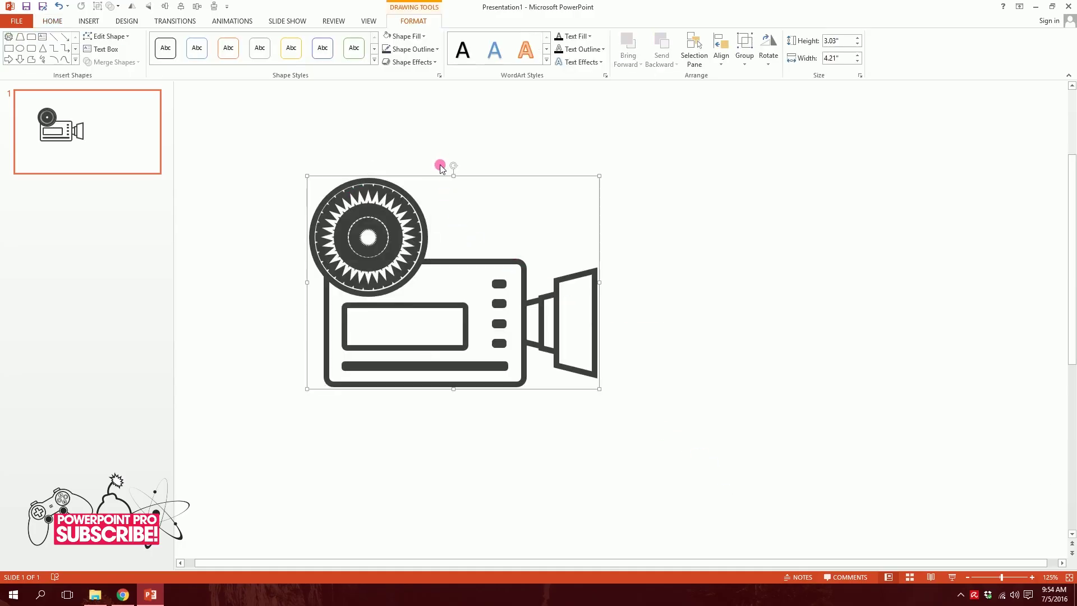
Tilt the grouped camera upward and move it toward the lower left of the slide.
{"action": "left_click_drag", "start_coordinate": [460, 173], "coordinate": [419, 174]}
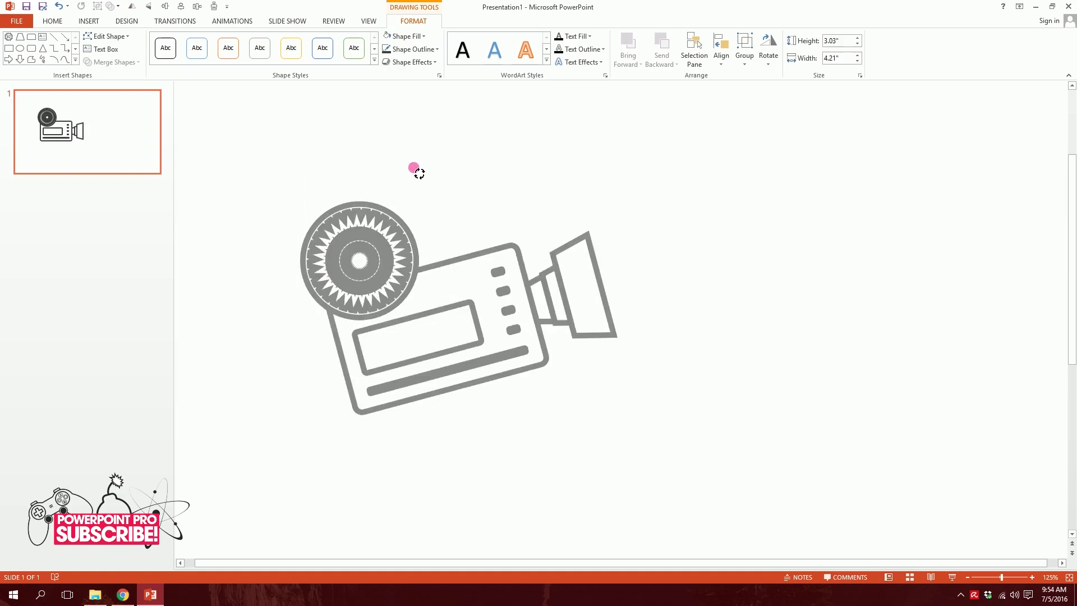
{"action": "left_click_drag", "start_coordinate": [420, 174], "coordinate": [420, 174]}
{"action": "left_click_drag", "start_coordinate": [389, 266], "coordinate": [303, 321]}
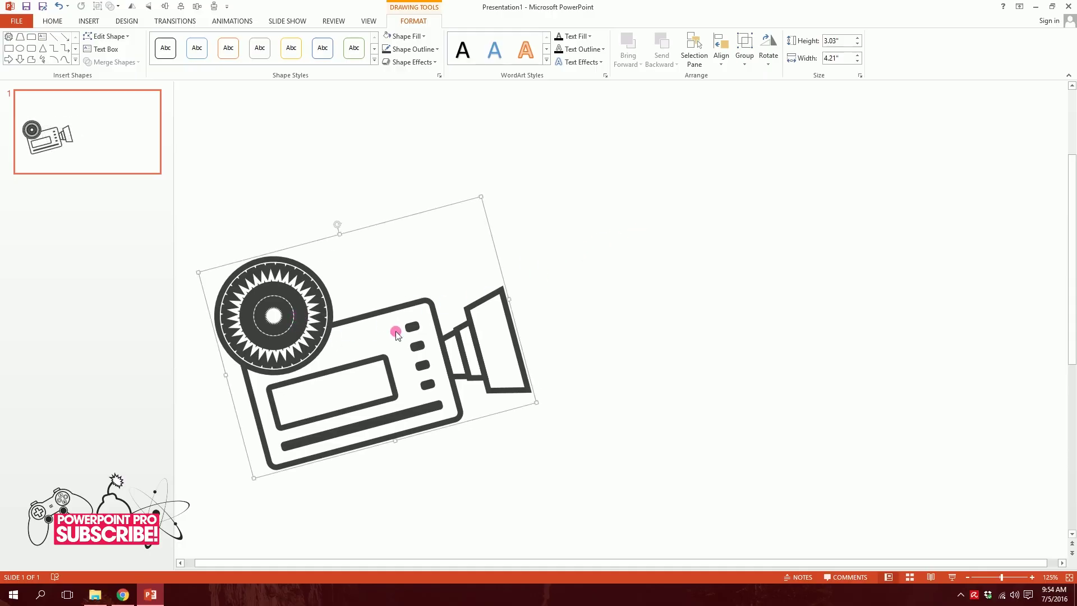
Ungroup the camera and nudge the reel slightly up and left.
{"action": "right_click", "coordinate": [402, 313]}
{"action": "mouse_move", "coordinate": [473, 372]}
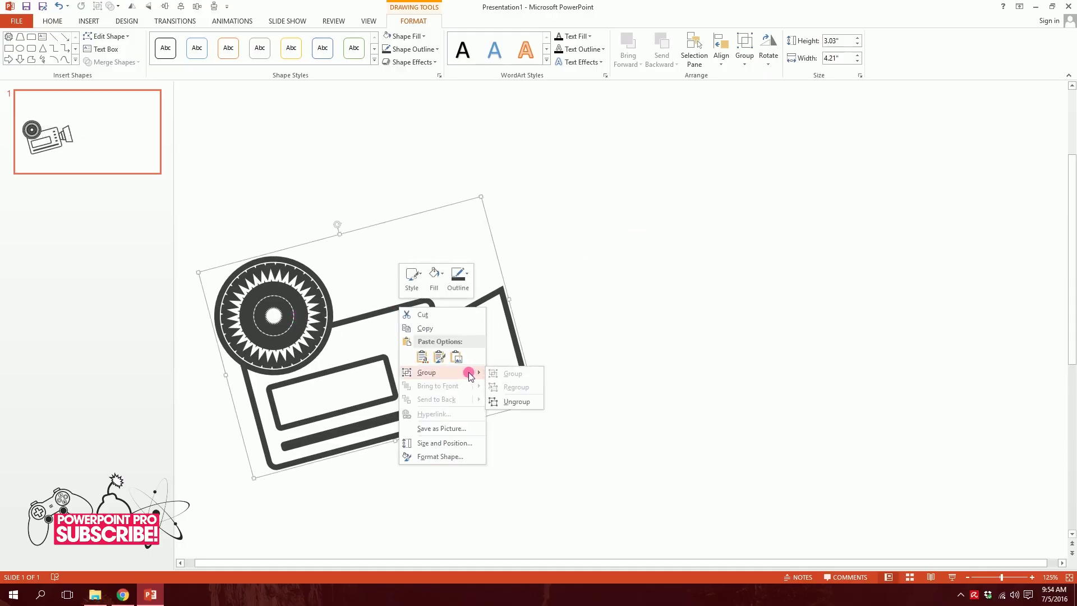
{"action": "left_click", "coordinate": [499, 399]}
{"action": "left_click", "coordinate": [620, 303]}
{"action": "left_click_drag", "start_coordinate": [221, 284], "coordinate": [278, 279]}
{"action": "left_click", "coordinate": [437, 213]}
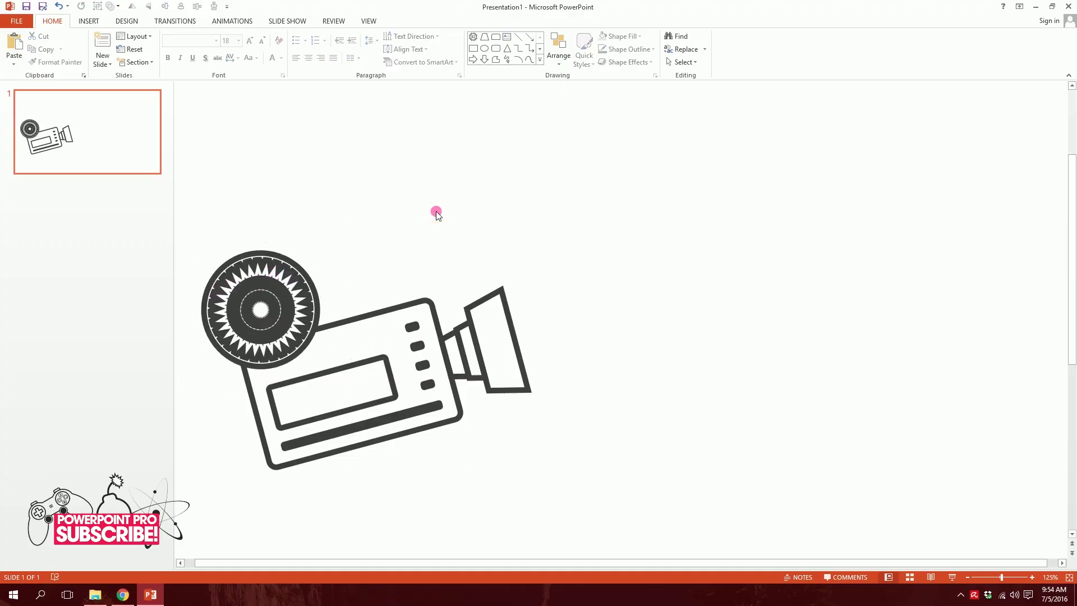
{"action": "left_click", "coordinate": [91, 22]}
Copy the dark bar below the camera and resize it into a slim vertical pole.
{"action": "left_click", "coordinate": [191, 48]}
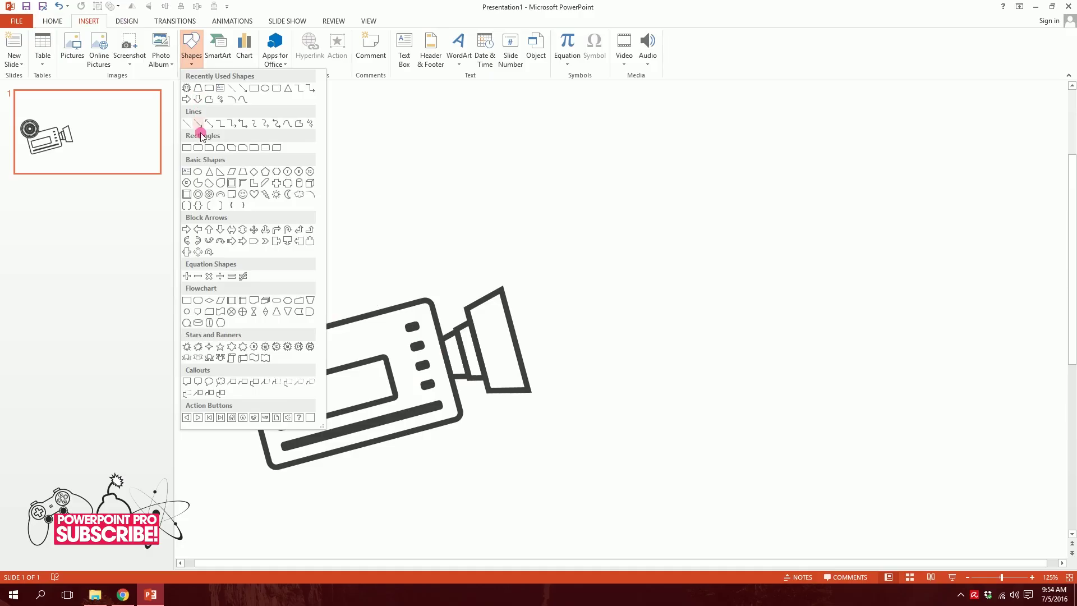
{"action": "left_click", "coordinate": [357, 315]}
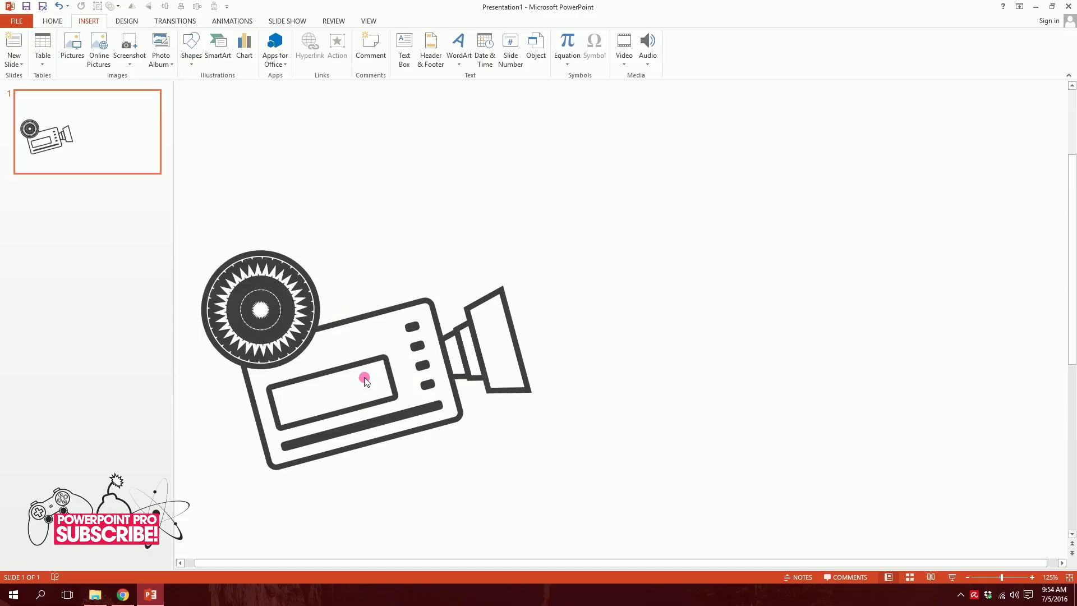
{"action": "mouse_move", "coordinate": [386, 430]}
{"action": "left_mouse_down"}
{"action": "mouse_move", "coordinate": [400, 459]}
{"action": "mouse_move", "coordinate": [355, 436]}
{"action": "mouse_move", "coordinate": [374, 443]}
{"action": "left_mouse_up"}
{"action": "left_click_drag", "start_coordinate": [380, 369], "coordinate": [382, 467]}
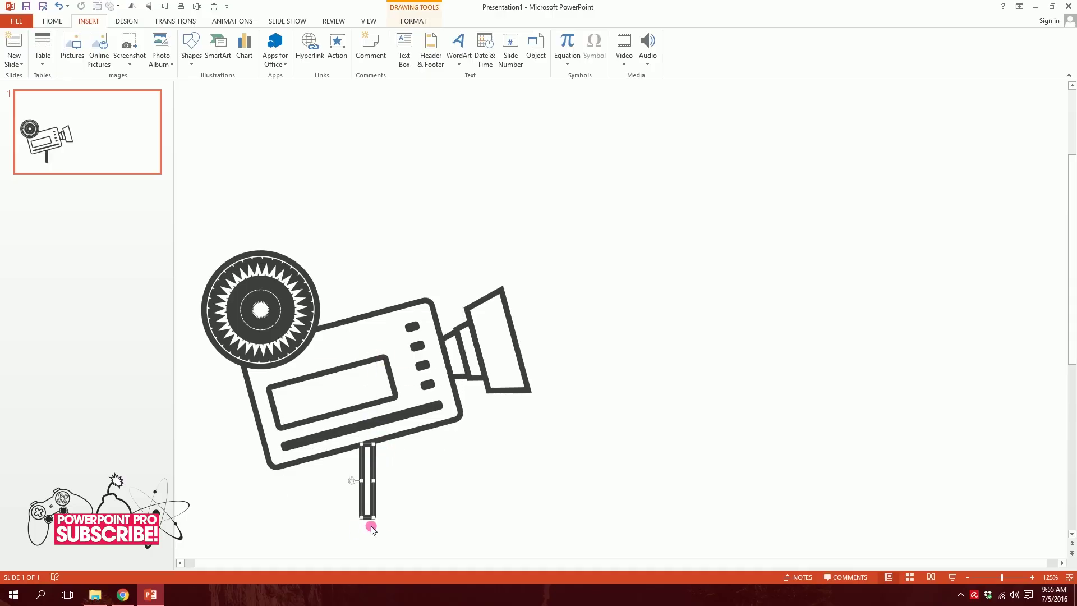
{"action": "left_click_drag", "start_coordinate": [373, 518], "coordinate": [369, 551]}
Copy the reel onto the top of the pole and shrink it into a small round joint.
{"action": "left_click_drag", "start_coordinate": [269, 308], "coordinate": [429, 434]}
{"action": "left_click_drag", "start_coordinate": [456, 368], "coordinate": [374, 430]}
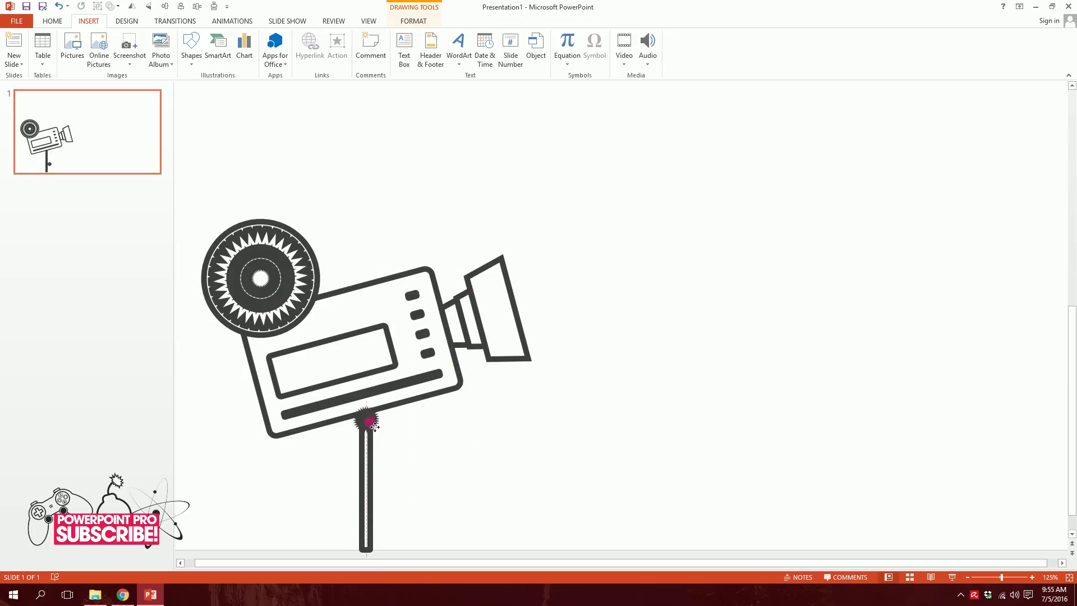
{"action": "left_click", "coordinate": [472, 457]}
{"action": "mouse_move", "coordinate": [375, 427]}
{"action": "left_mouse_down"}
{"action": "mouse_move", "coordinate": [391, 431]}
{"action": "mouse_move", "coordinate": [382, 428]}
{"action": "left_mouse_up"}
{"action": "left_click", "coordinate": [372, 418]}
{"action": "left_click", "coordinate": [454, 443]}
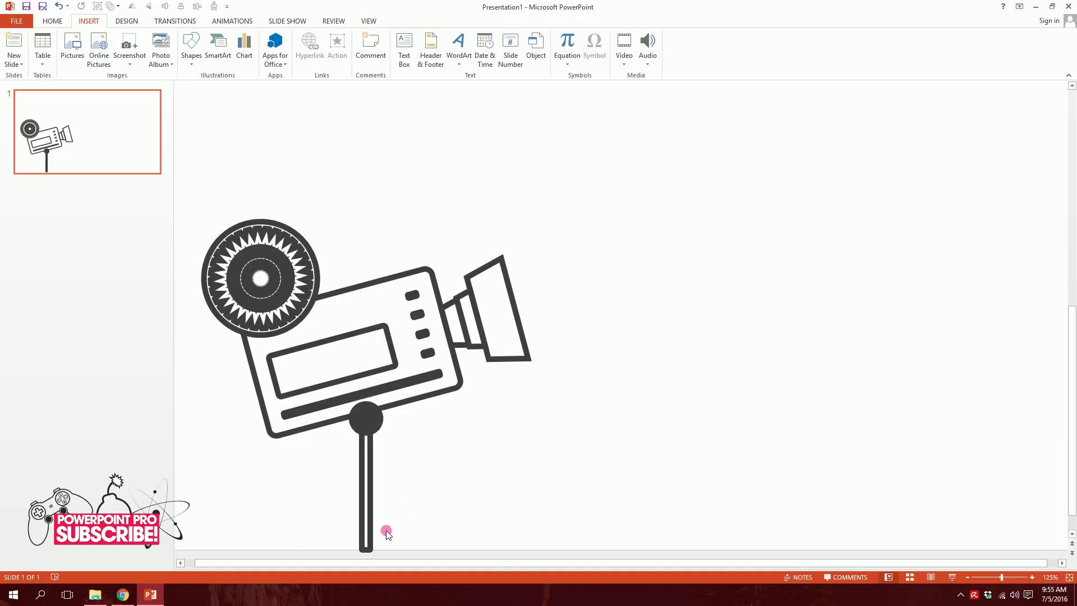
Copy the pole into a flat base bar and preview the slide show.
{"action": "left_click", "coordinate": [367, 537]}
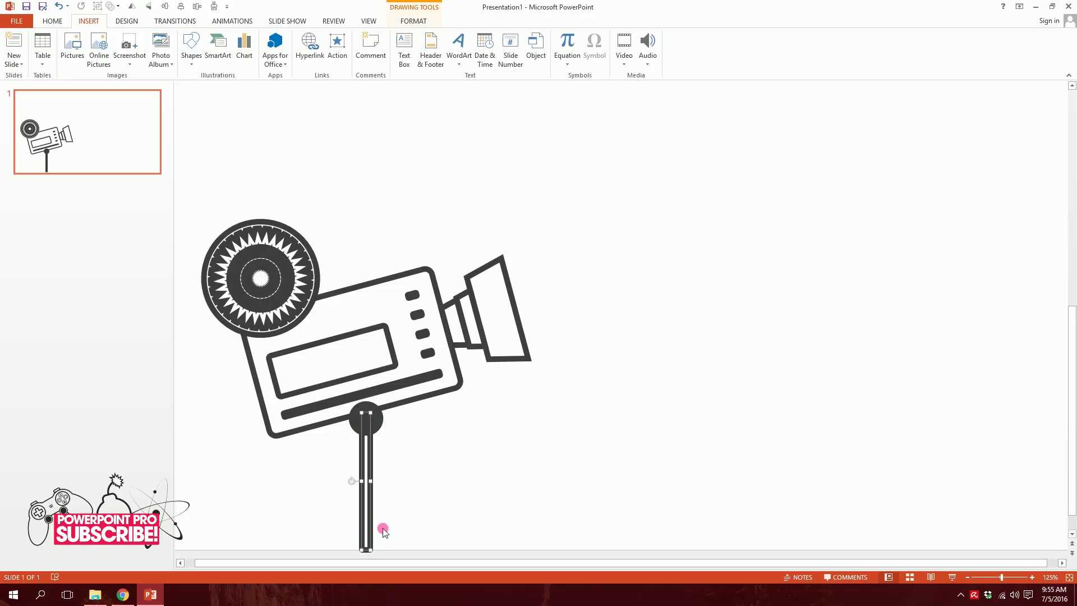
{"action": "mouse_move", "coordinate": [366, 415]}
{"action": "left_mouse_down"}
{"action": "mouse_move", "coordinate": [465, 530]}
{"action": "mouse_move", "coordinate": [414, 540]}
{"action": "mouse_move", "coordinate": [348, 527]}
{"action": "mouse_move", "coordinate": [444, 552]}
{"action": "mouse_move", "coordinate": [422, 552]}
{"action": "left_mouse_up"}
{"action": "left_click", "coordinate": [462, 506]}
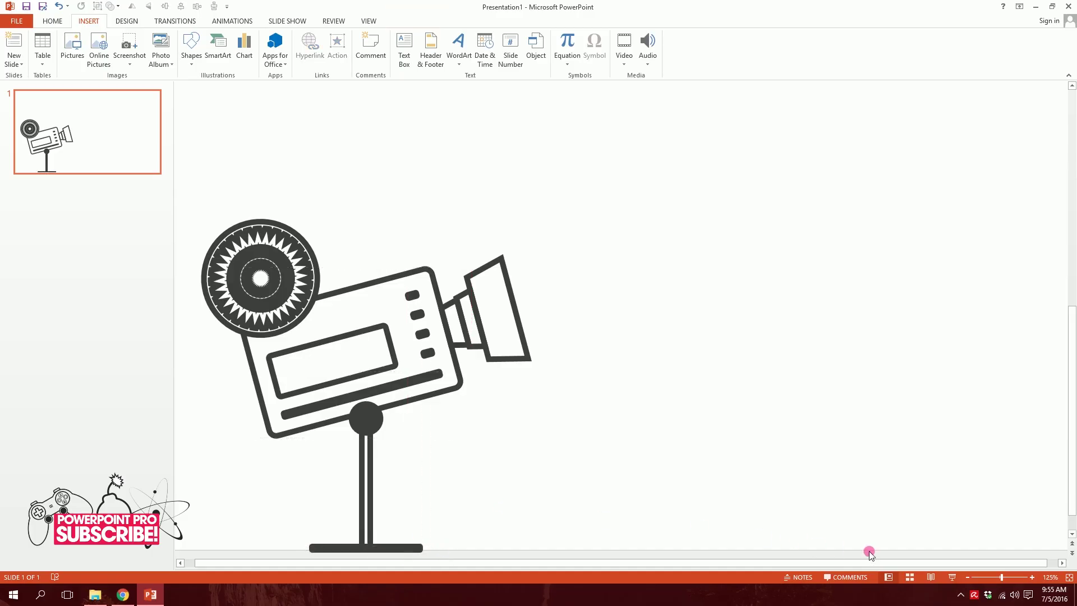
{"action": "left_click", "coordinate": [933, 575]}
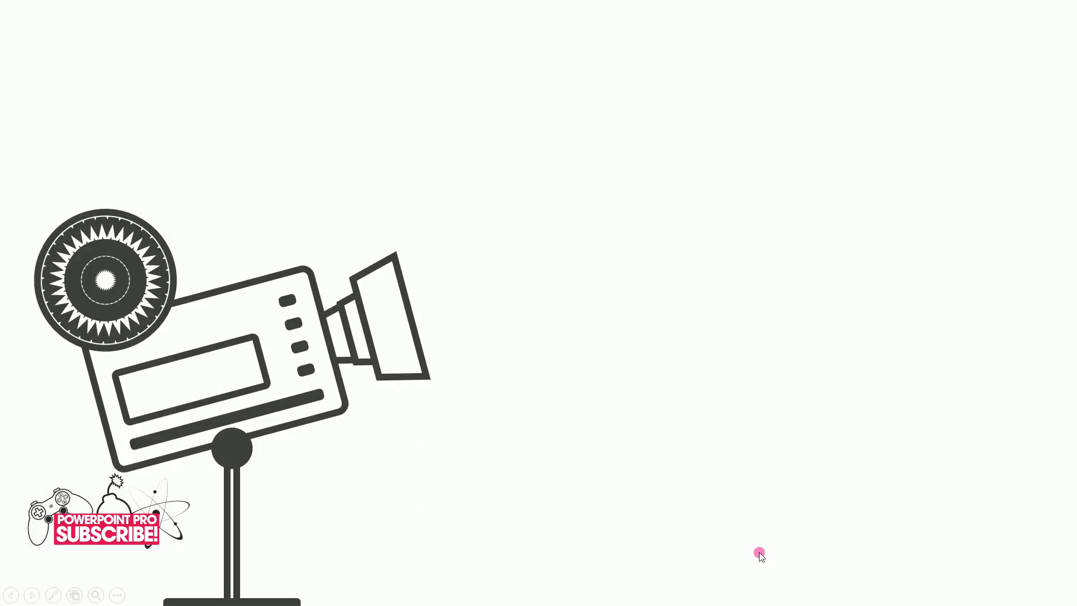
Leave the slide show and shift the stand and base bar to the right.
{"action": "key", "text": "Escape"}
{"action": "left_click_drag", "start_coordinate": [514, 383], "coordinate": [257, 558]}
{"action": "left_click_drag", "start_coordinate": [378, 476], "coordinate": [432, 463]}
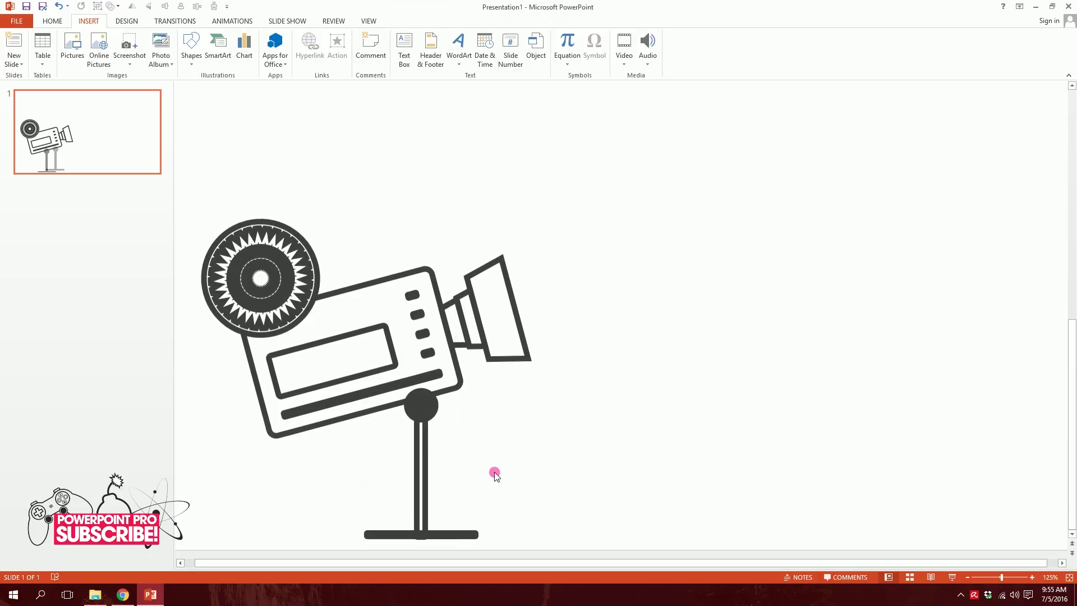
{"action": "left_click_drag", "start_coordinate": [447, 534], "coordinate": [635, 474]}
Copy the joint and pole into a second leg and match the two pole lengths.
{"action": "left_click", "coordinate": [422, 427]}
{"action": "left_click", "coordinate": [425, 466], "text": "shift"}
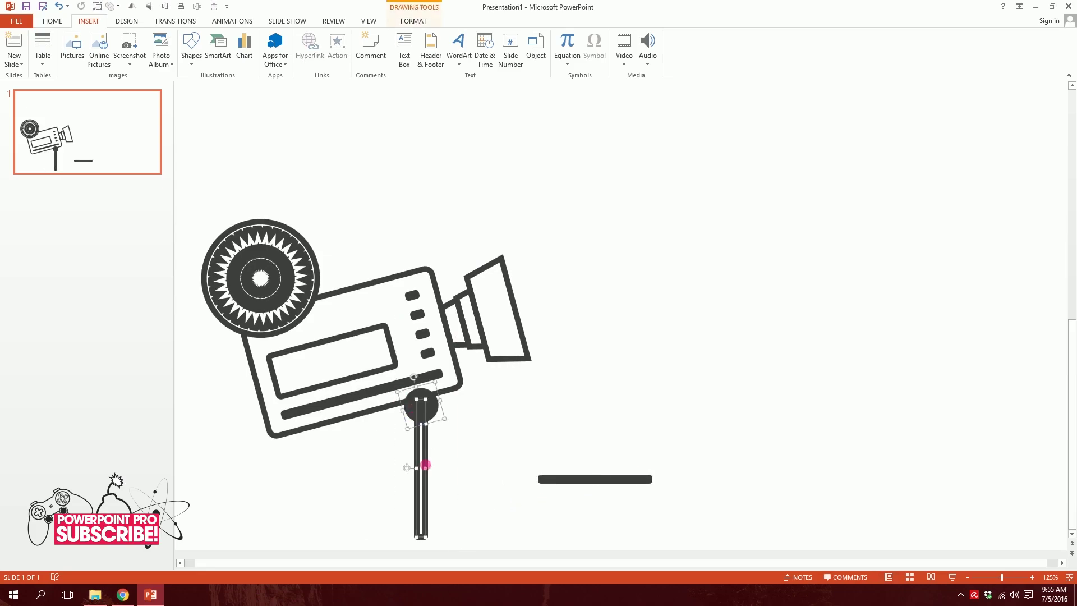
{"action": "left_click_drag", "start_coordinate": [432, 470], "coordinate": [329, 481]}
{"action": "left_click", "coordinate": [421, 537]}
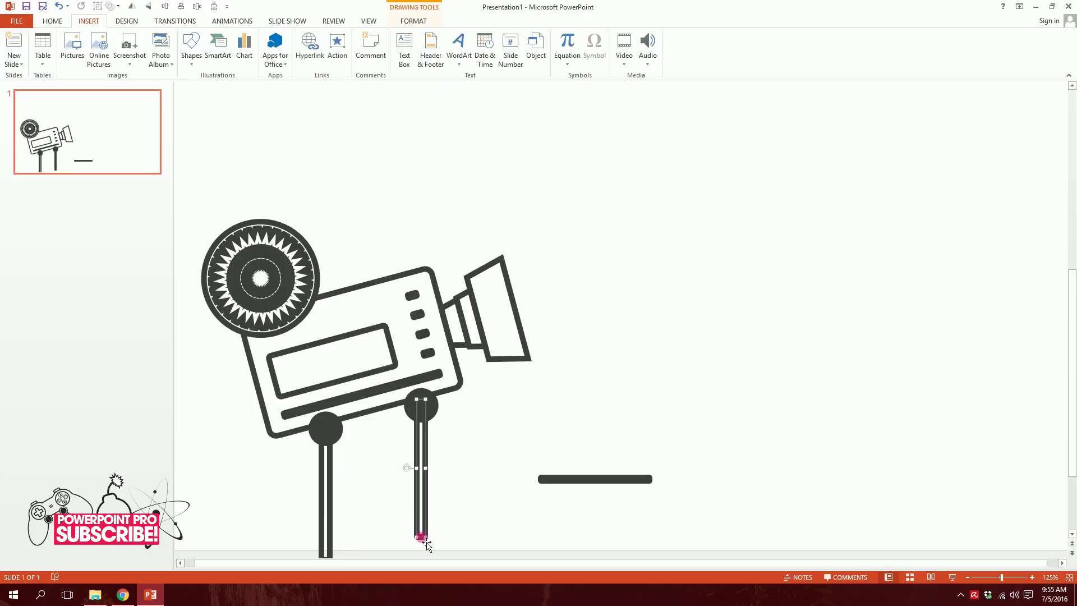
{"action": "left_click_drag", "start_coordinate": [417, 538], "coordinate": [419, 551]}
{"action": "left_click", "coordinate": [321, 549]}
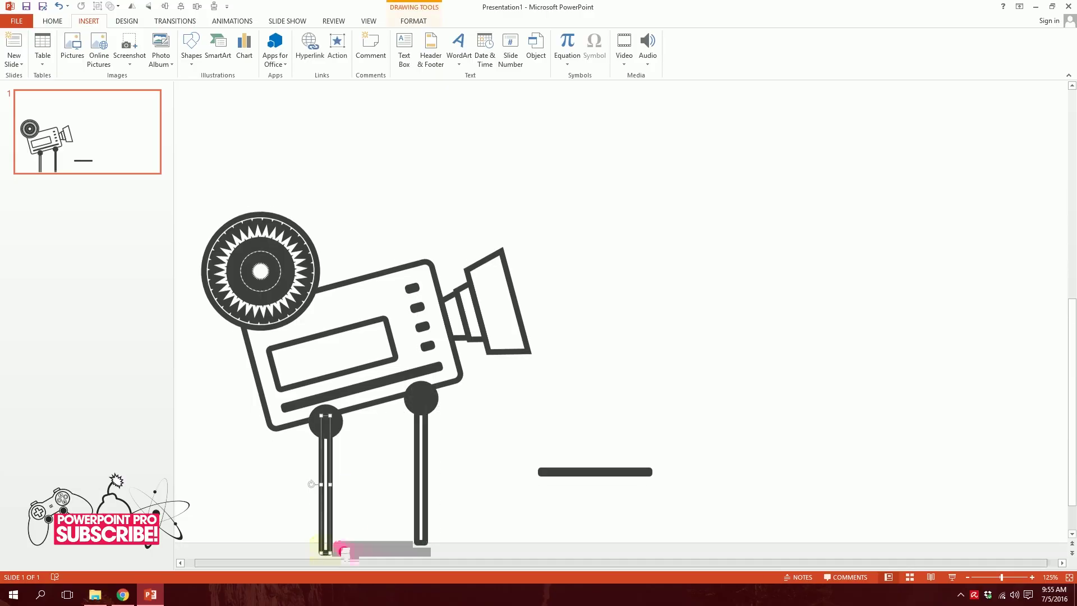
{"action": "left_click_drag", "start_coordinate": [333, 552], "coordinate": [325, 543]}
Stretch the base bar under both legs so one bar supports them.
{"action": "mouse_move", "coordinate": [589, 479]}
{"action": "left_mouse_down"}
{"action": "mouse_move", "coordinate": [362, 550]}
{"action": "mouse_move", "coordinate": [454, 545]}
{"action": "mouse_move", "coordinate": [419, 552]}
{"action": "left_mouse_up"}
{"action": "left_click", "coordinate": [486, 525]}
{"action": "left_click", "coordinate": [493, 490]}
{"action": "left_click", "coordinate": [292, 240]}
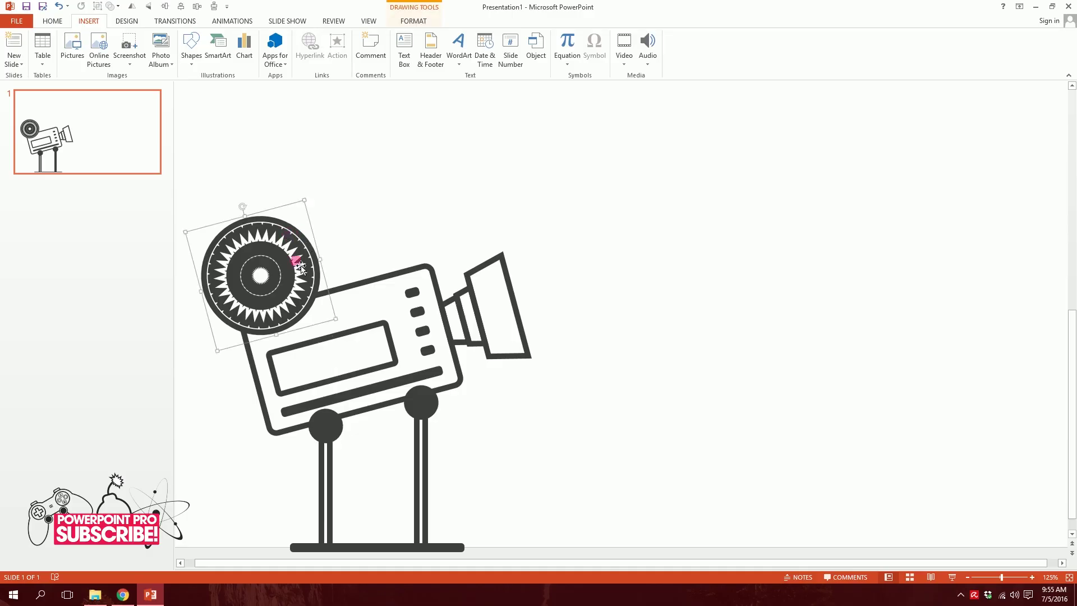
{"action": "left_click", "coordinate": [246, 22]}
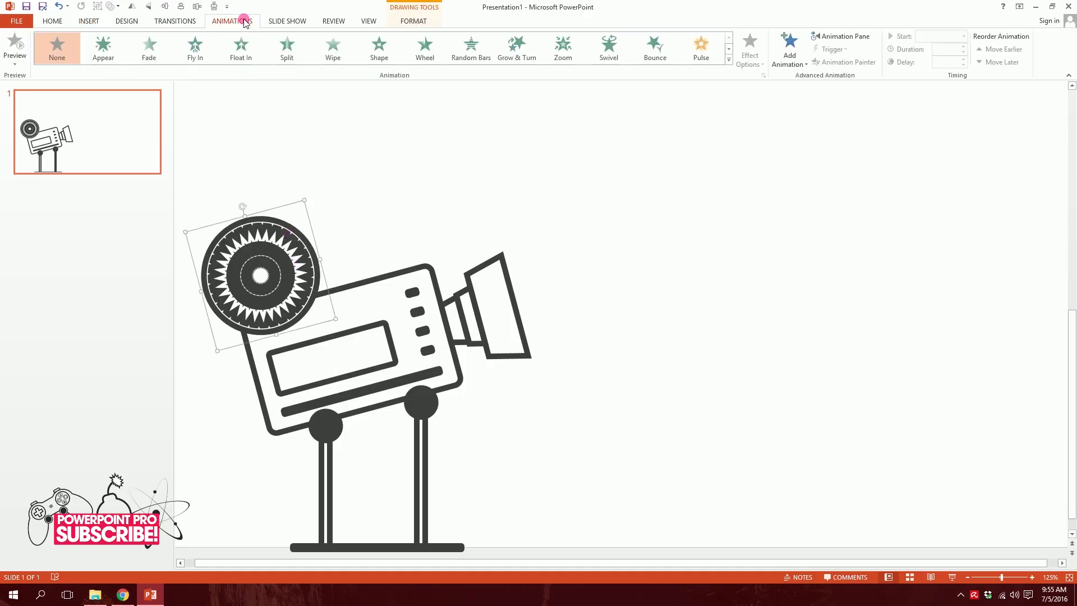
Apply a 2-second Spin to the reel, starting With Previous and repeating until end of slide.
{"action": "left_click", "coordinate": [729, 60]}
{"action": "left_click", "coordinate": [193, 151]}
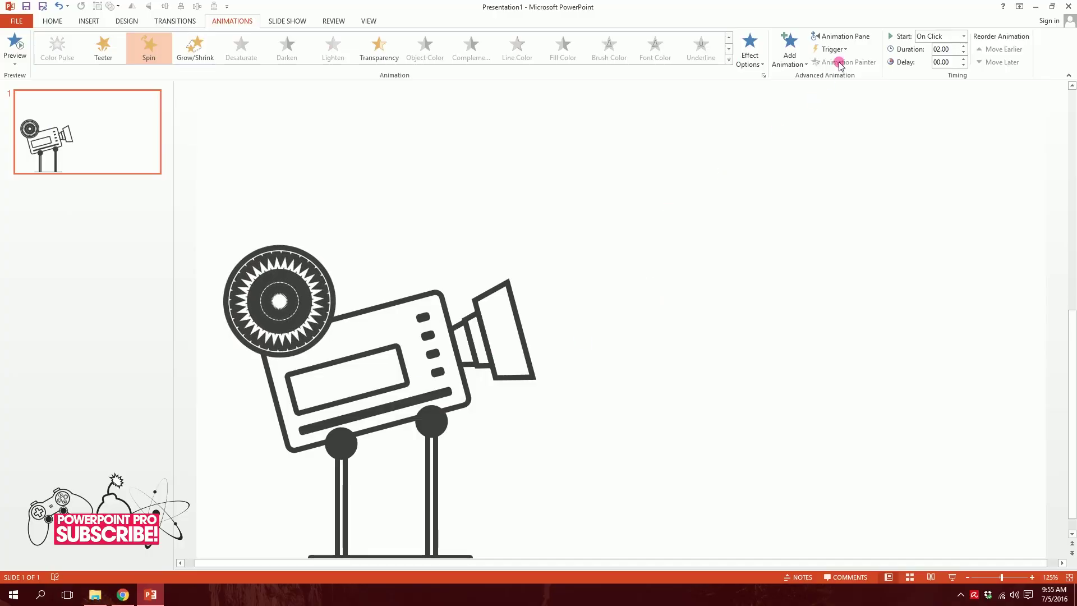
{"action": "left_click", "coordinate": [840, 36]}
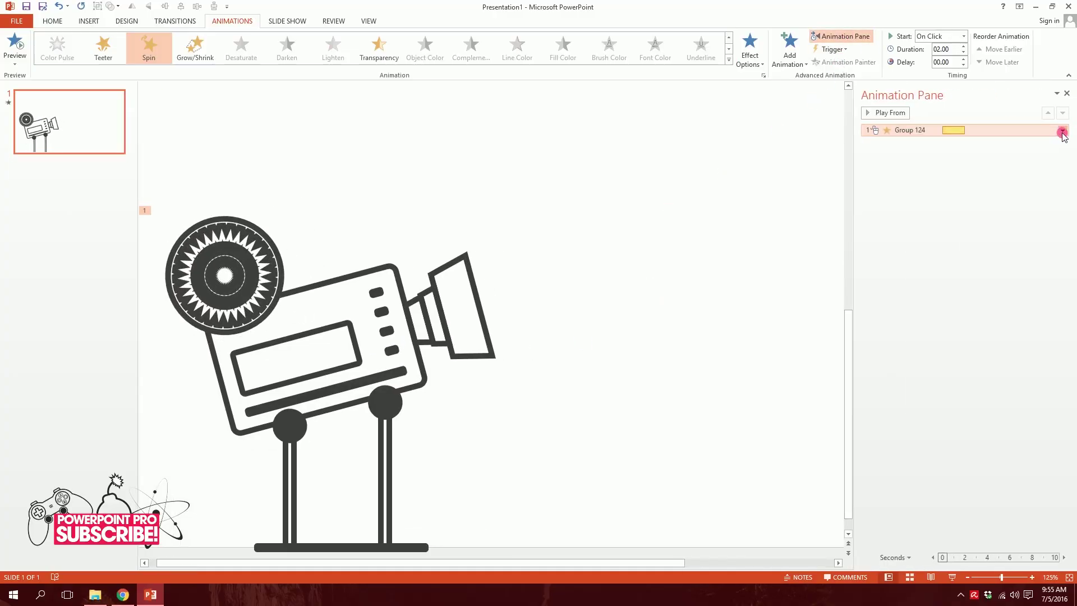
{"action": "left_click", "coordinate": [1062, 133]}
{"action": "left_click", "coordinate": [1021, 184]}
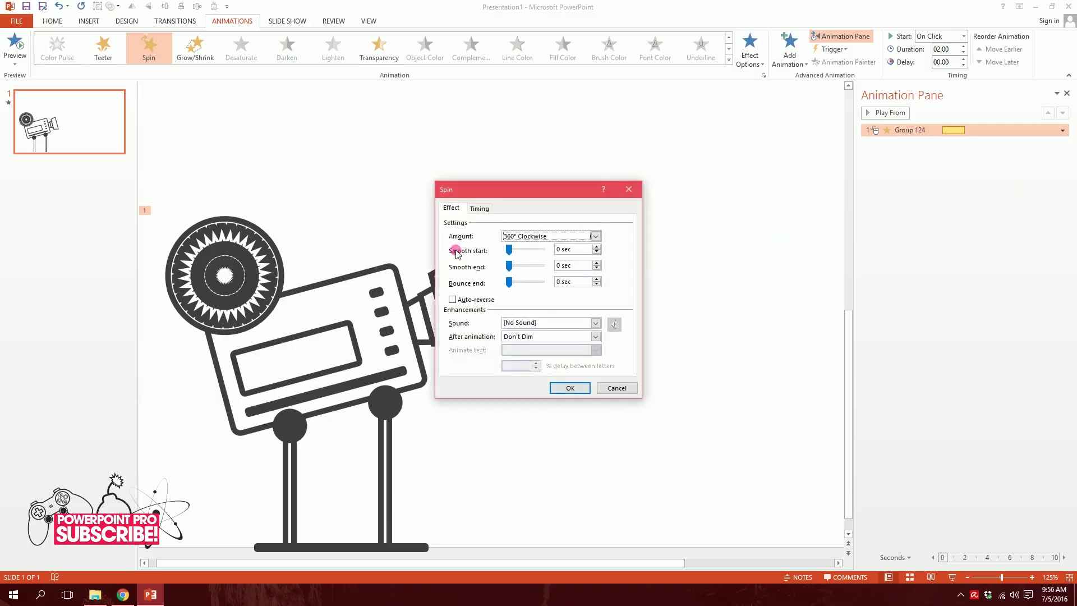
{"action": "left_click", "coordinate": [479, 209]}
{"action": "left_click", "coordinate": [553, 264]}
{"action": "left_click", "coordinate": [511, 315]}
{"action": "left_click", "coordinate": [553, 225]}
{"action": "left_click", "coordinate": [508, 245]}
{"action": "left_click", "coordinate": [570, 388]}
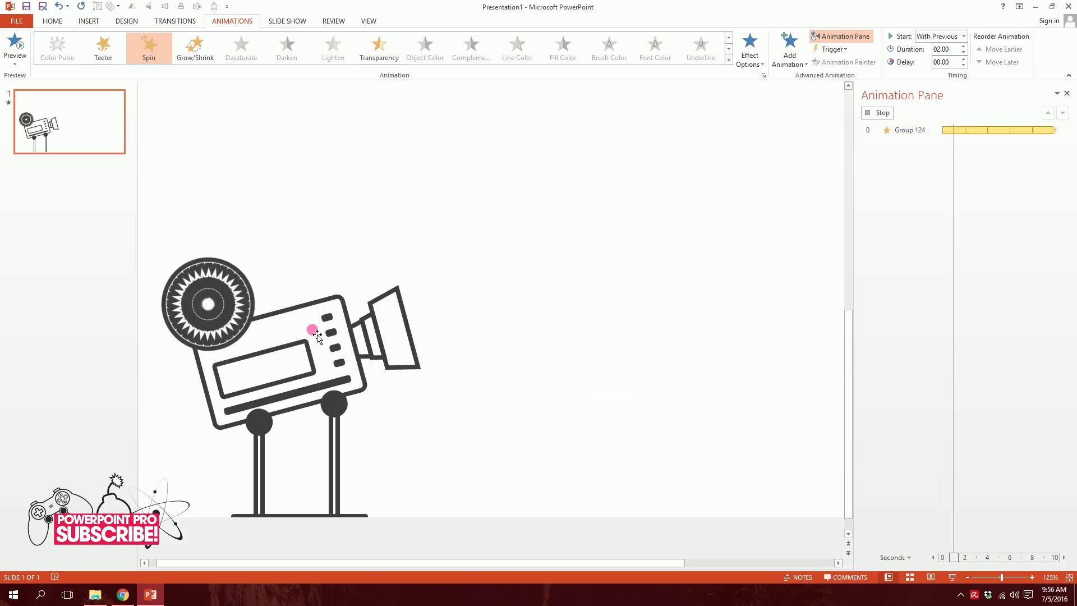
Duplicate the spinning reel and place the copy up-right beside the first.
{"action": "left_click", "coordinate": [264, 242]}
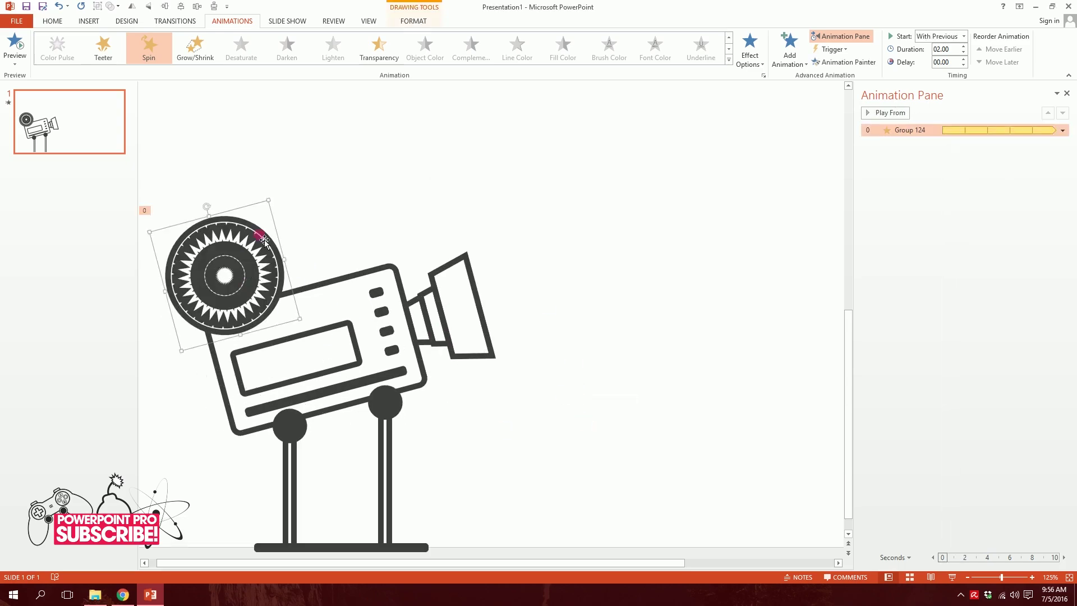
{"action": "key", "text": "ctrl+d"}
{"action": "left_click_drag", "start_coordinate": [233, 309], "coordinate": [348, 266]}
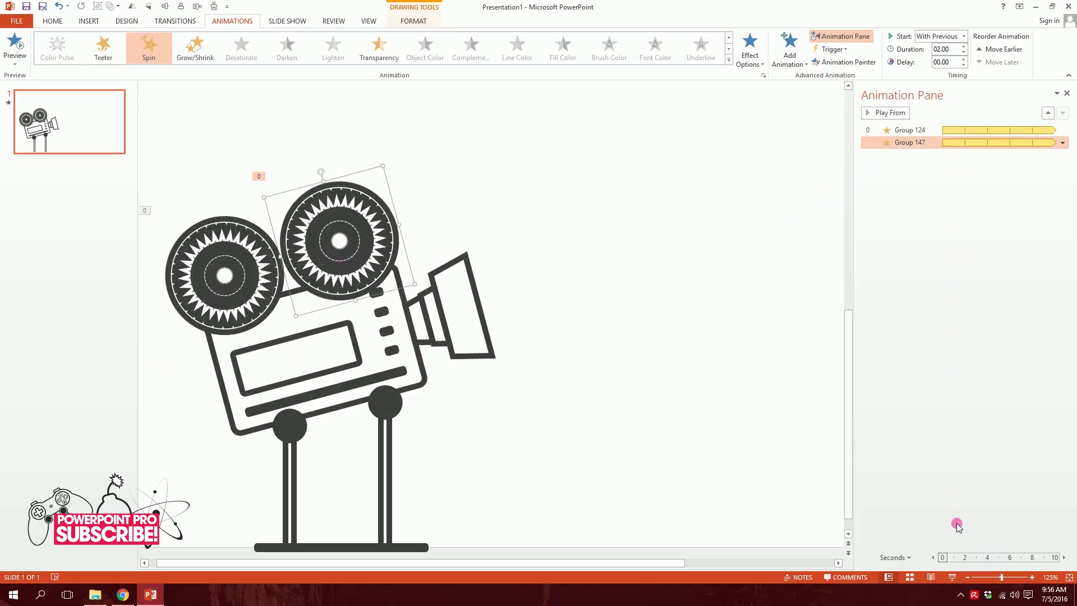
Play the slide show to watch both reels spin, then return to editing.
{"action": "left_click", "coordinate": [958, 578]}
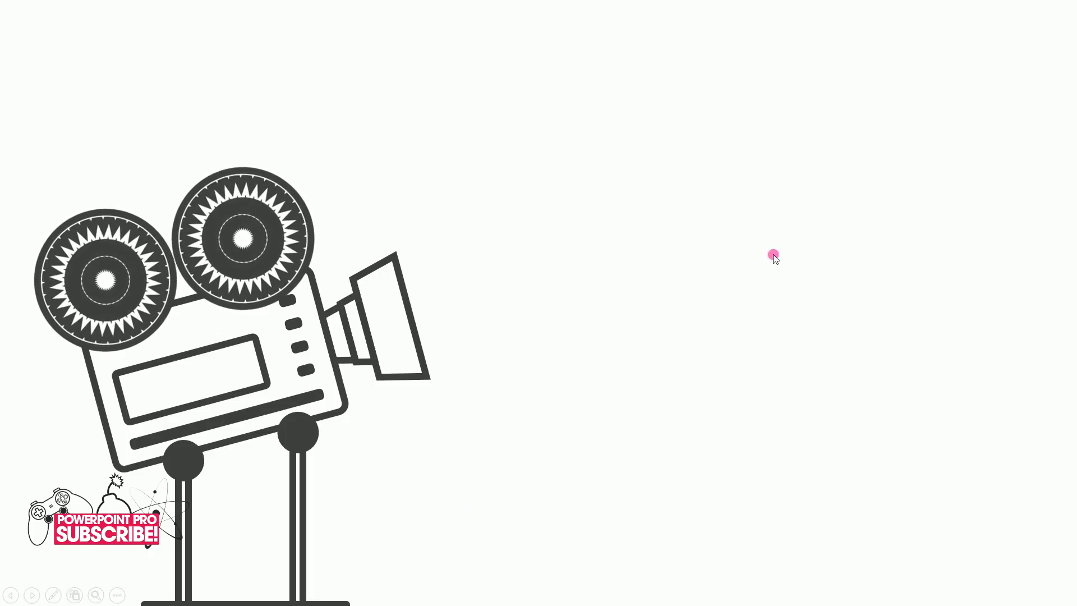
{"action": "left_click", "coordinate": [544, 489]}
{"action": "left_click", "coordinate": [544, 489]}
Pick the Trapezoid shape from the Insert Shapes gallery and start drawing it.
{"action": "left_click", "coordinate": [89, 21]}
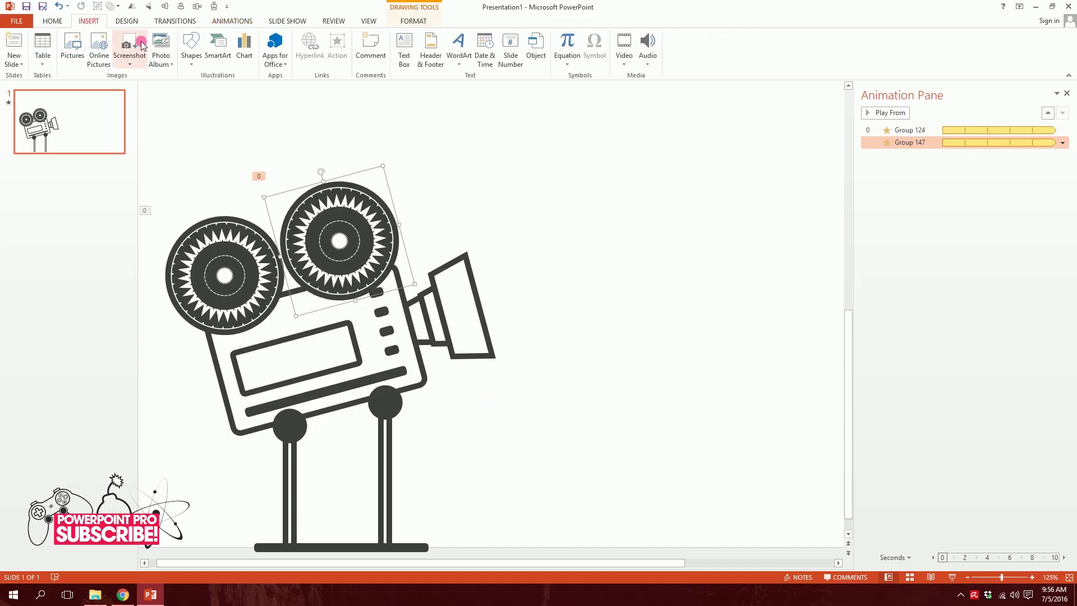
{"action": "left_click", "coordinate": [183, 61]}
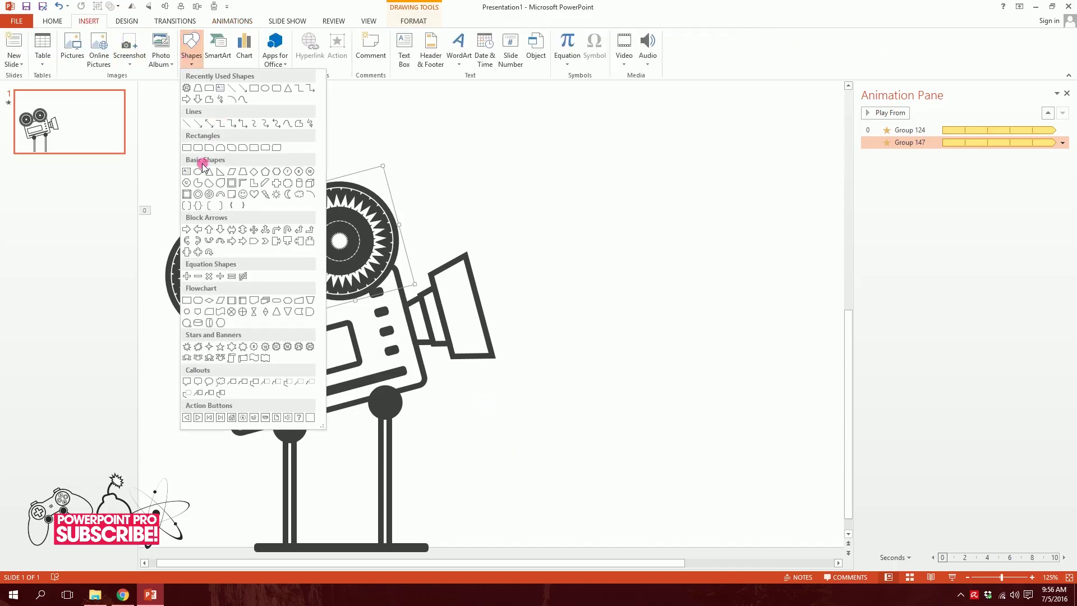
{"action": "left_click", "coordinate": [243, 173]}
{"action": "left_click_drag", "start_coordinate": [253, 174], "coordinate": [261, 181]}
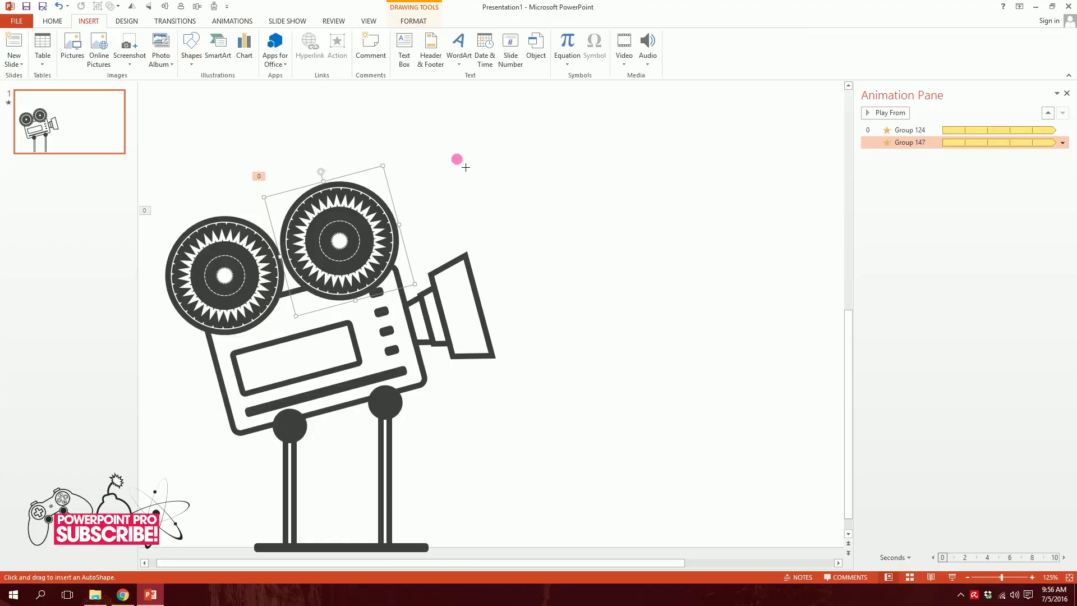
Draw a tall trapezoid, rotate it toward the camera, and taper its end at the lens.
{"action": "scroll", "coordinate": [534, 163], "scroll_direction": "down", "scroll_amount": 3}
{"action": "left_click_drag", "start_coordinate": [493, 197], "coordinate": [700, 529]}
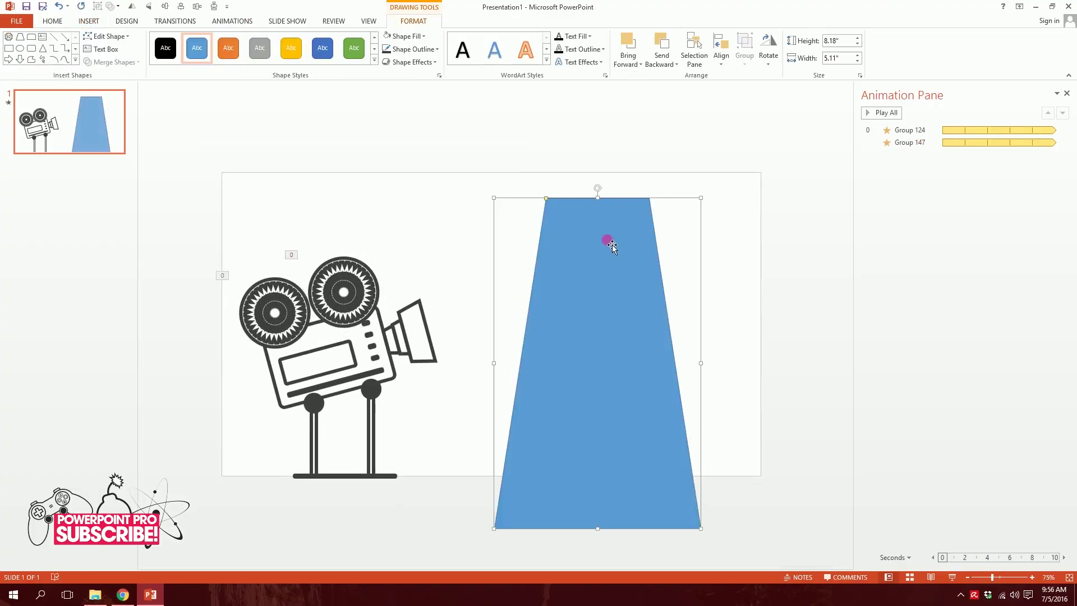
{"action": "left_click_drag", "start_coordinate": [597, 188], "coordinate": [488, 315]}
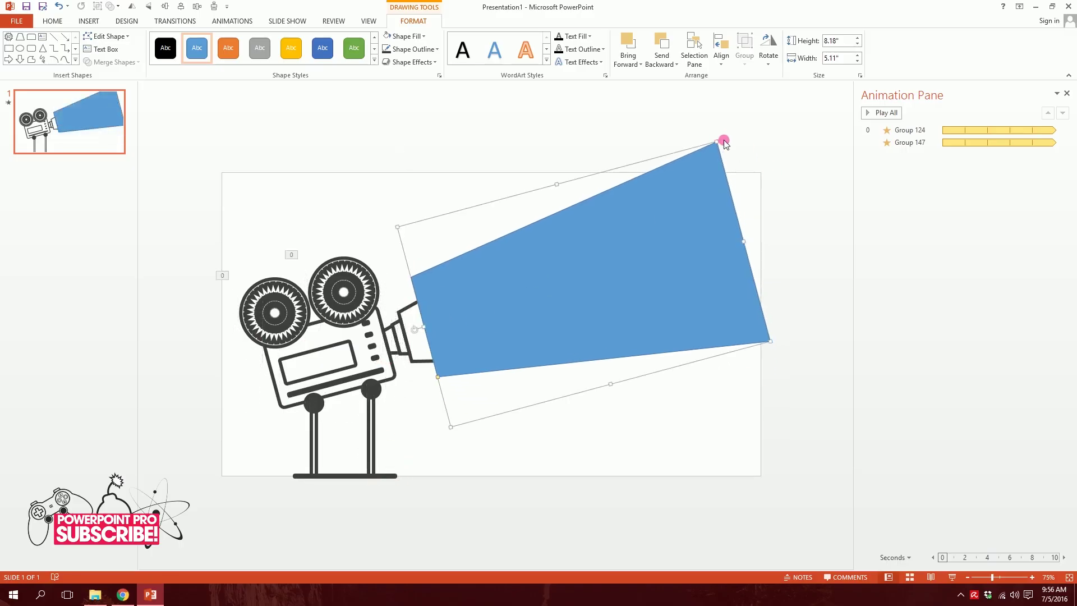
{"action": "left_click_drag", "start_coordinate": [729, 131], "coordinate": [834, 87]}
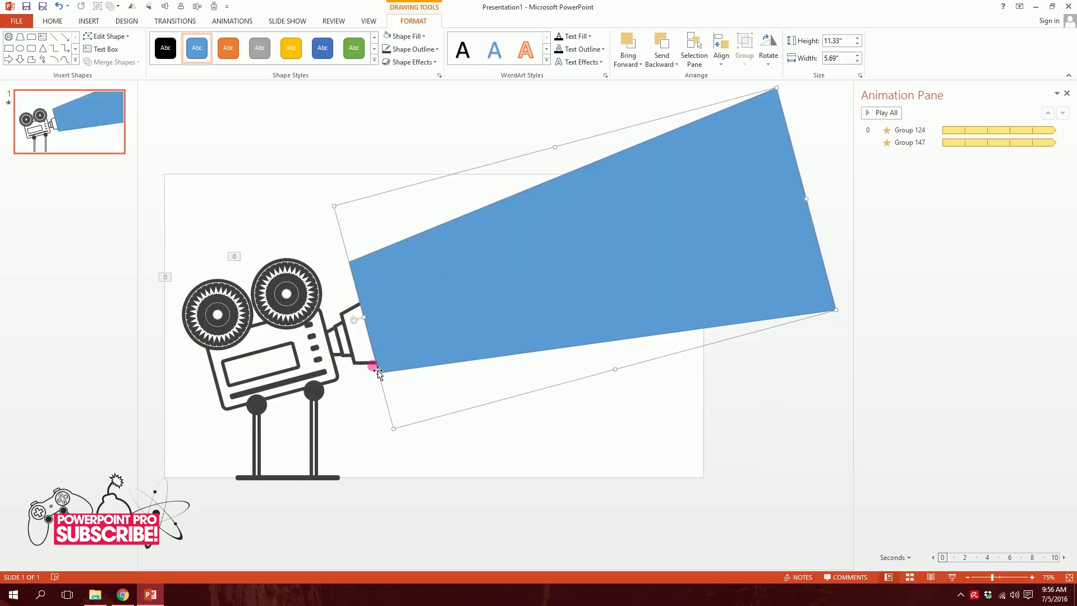
{"action": "left_click_drag", "start_coordinate": [379, 372], "coordinate": [489, 310]}
{"action": "left_click", "coordinate": [474, 425]}
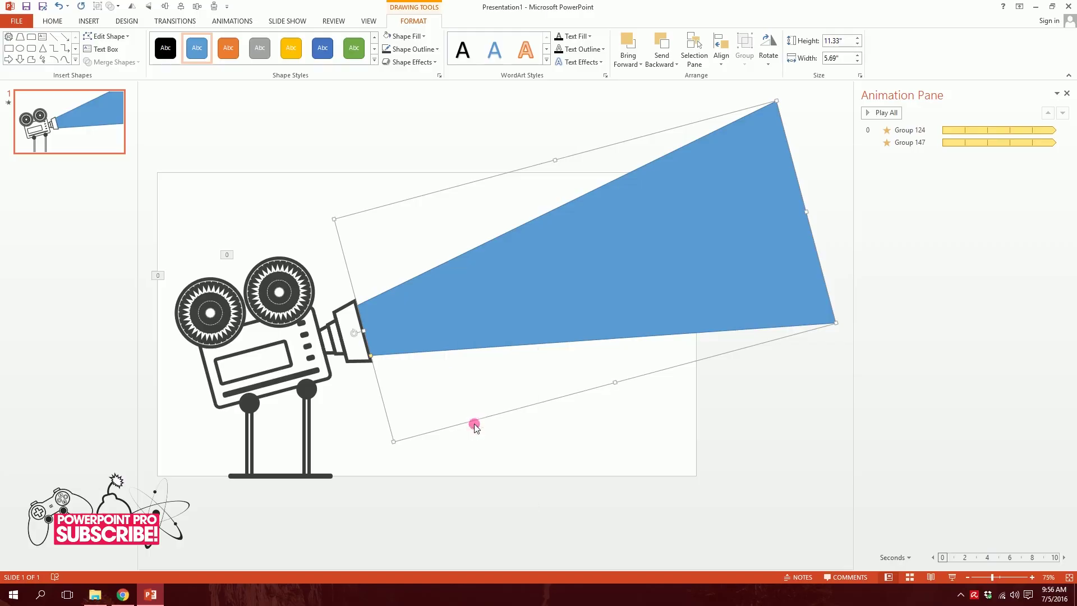
Give the beam no outline and a black fill, then widen it and fit it against the lens.
{"action": "left_click", "coordinate": [402, 49]}
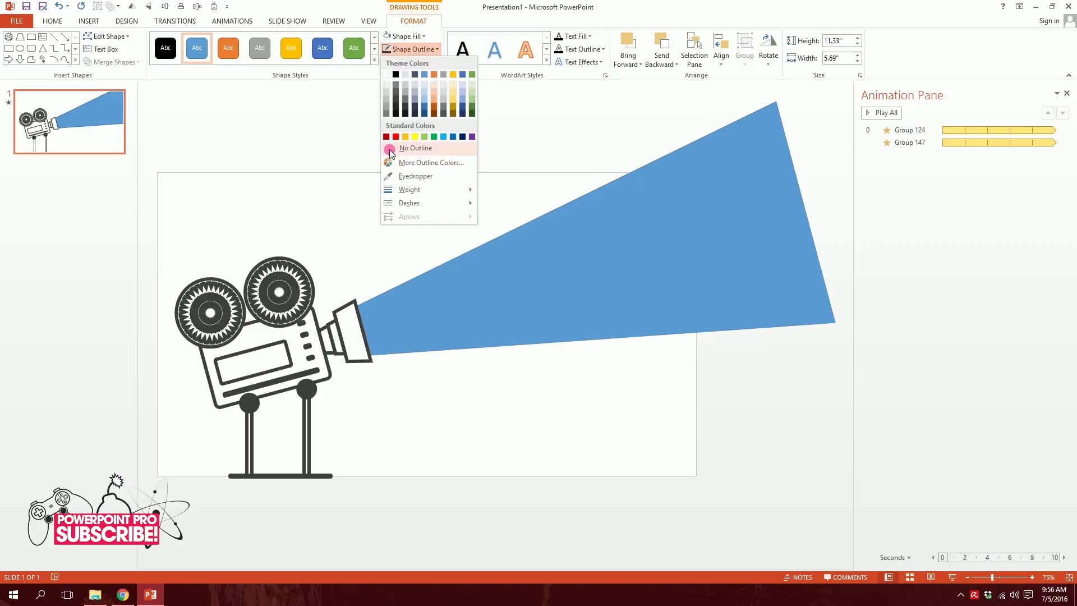
{"action": "left_click", "coordinate": [410, 136]}
{"action": "left_click", "coordinate": [405, 36]}
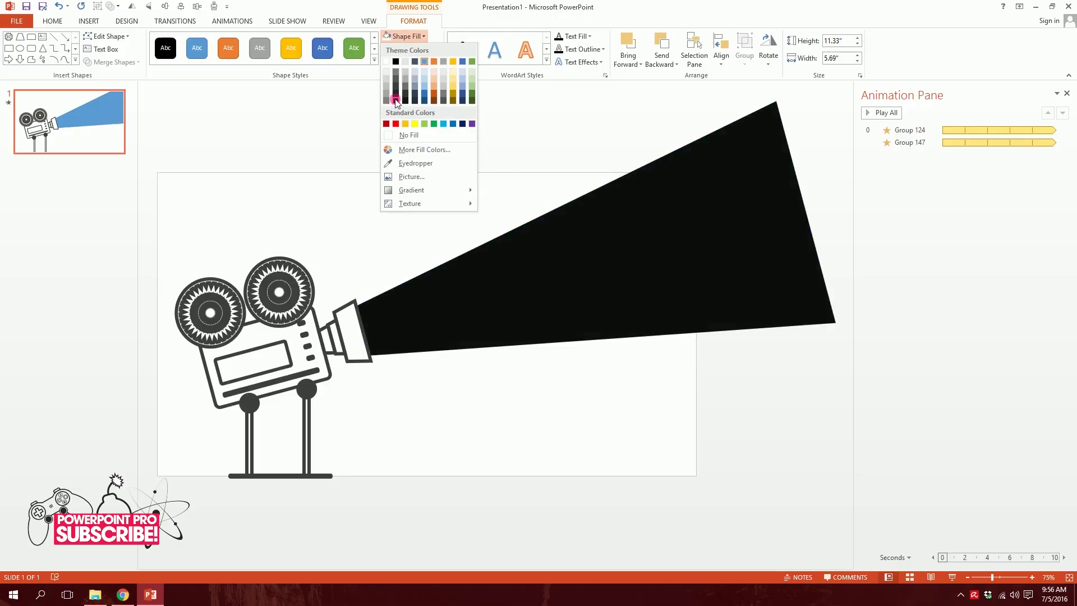
{"action": "left_click", "coordinate": [396, 99]}
{"action": "left_click_drag", "start_coordinate": [555, 159], "coordinate": [409, 349]}
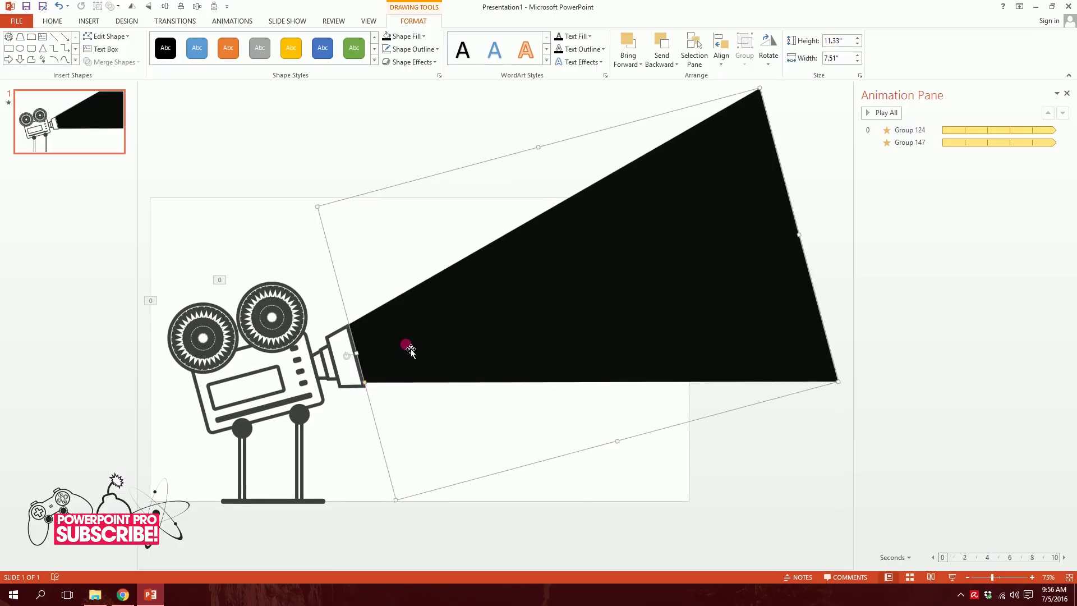
{"action": "left_click", "coordinate": [486, 304]}
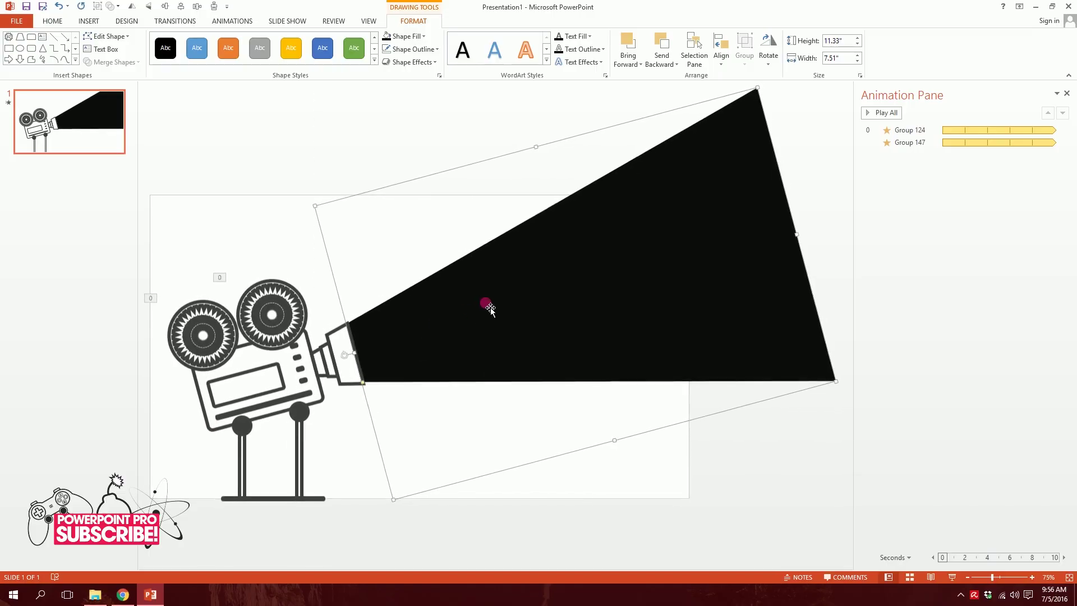
{"action": "left_click", "coordinate": [325, 409]}
{"action": "left_click", "coordinate": [96, 23]}
Insert plain-style WordArt below the beam reading 'KEEP HUSTLING!'.
{"action": "left_click", "coordinate": [459, 50]}
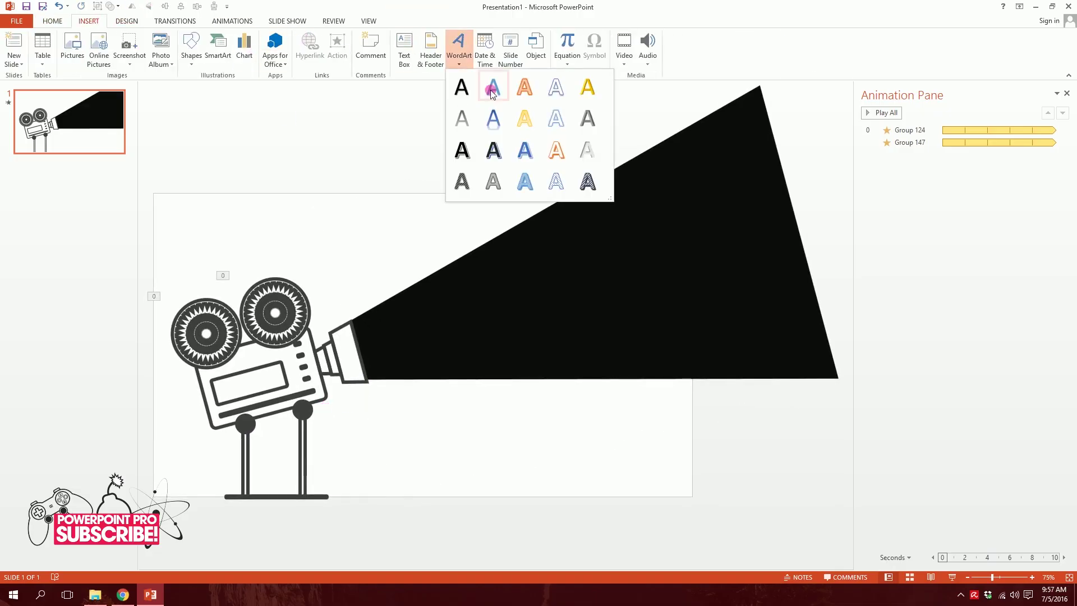
{"action": "left_click", "coordinate": [461, 89]}
{"action": "left_click_drag", "start_coordinate": [473, 329], "coordinate": [561, 429]}
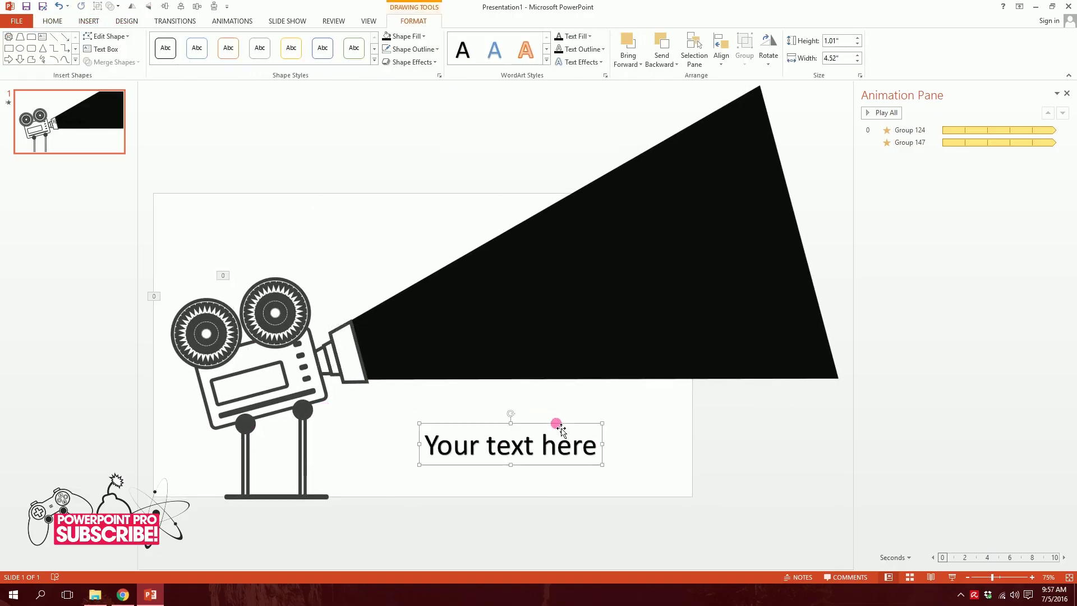
{"action": "key", "text": "ctrl+a"}
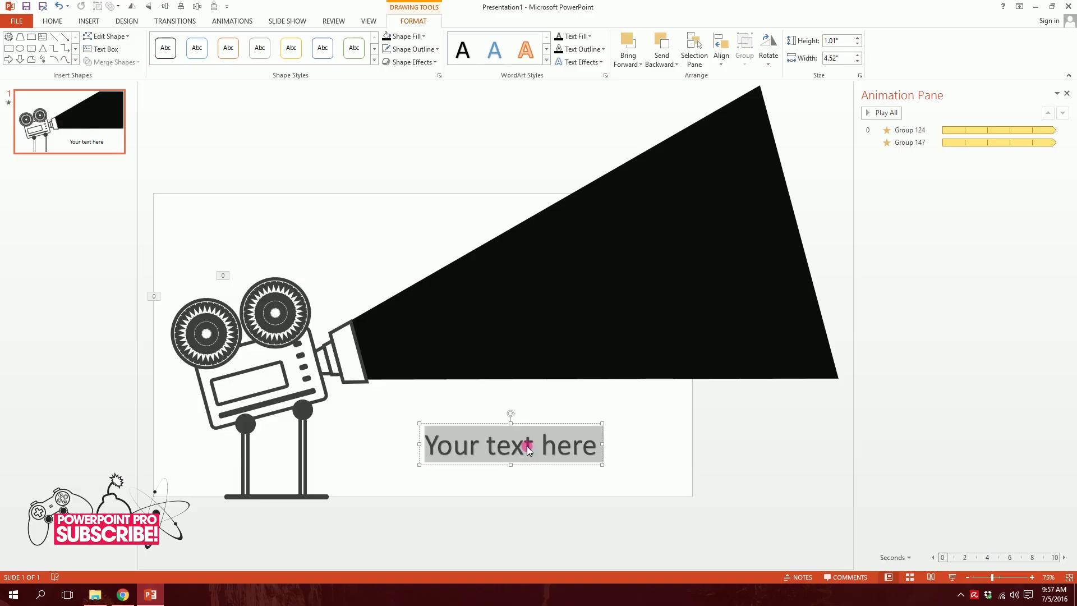
{"action": "type", "text": "HUSLTE"}
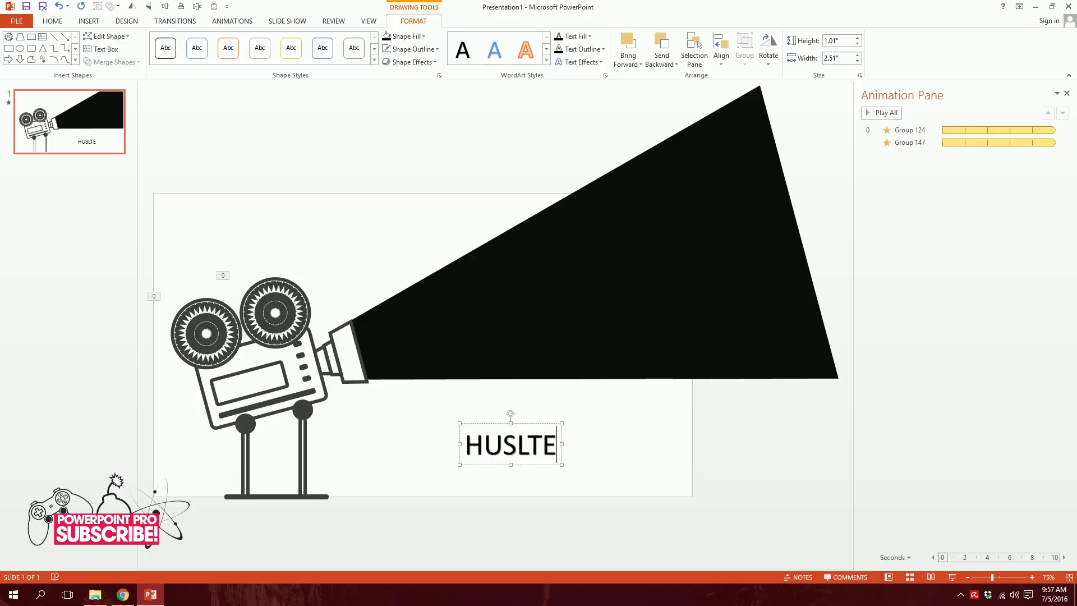
{"action": "key", "text": "ctrl+a"}
{"action": "type", "text": "ALWAYS KEE"}
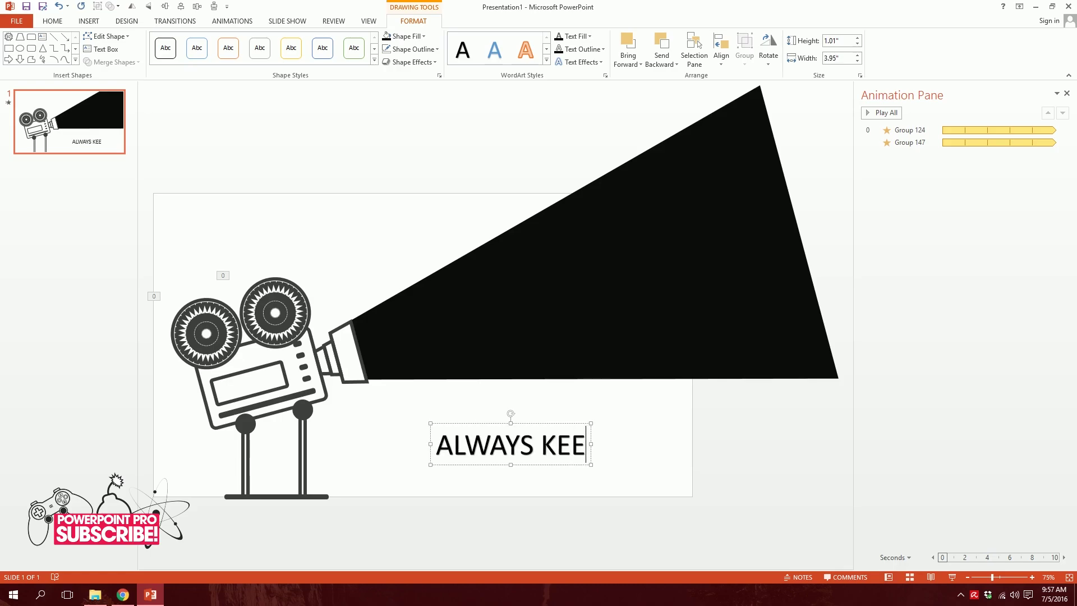
{"action": "key", "text": "ctrl+a"}
{"action": "type", "text": "K"}
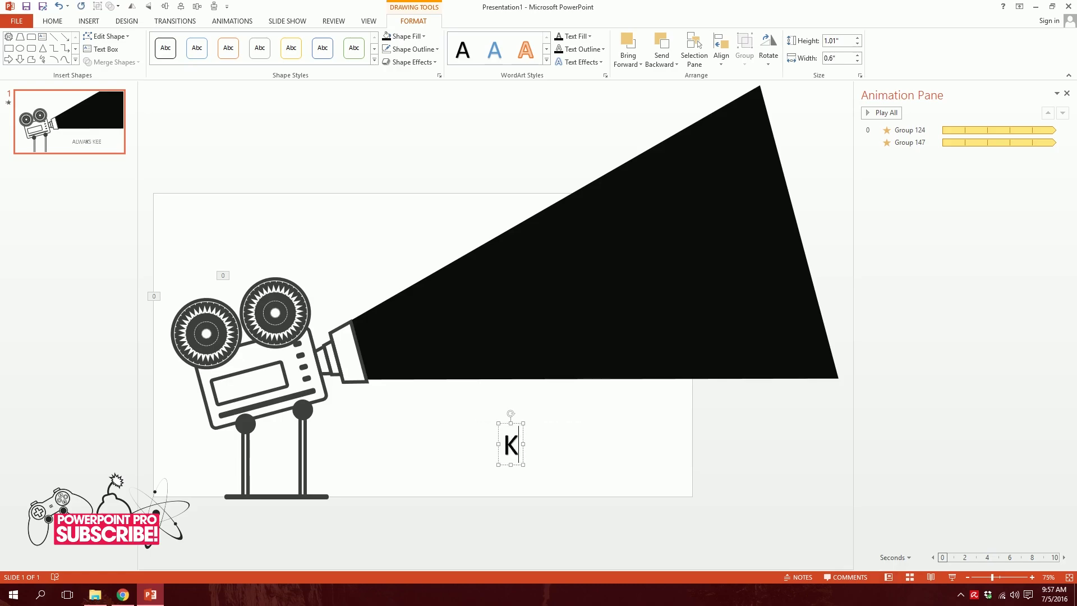
{"action": "type", "text": "EEP HUSTLING!"}
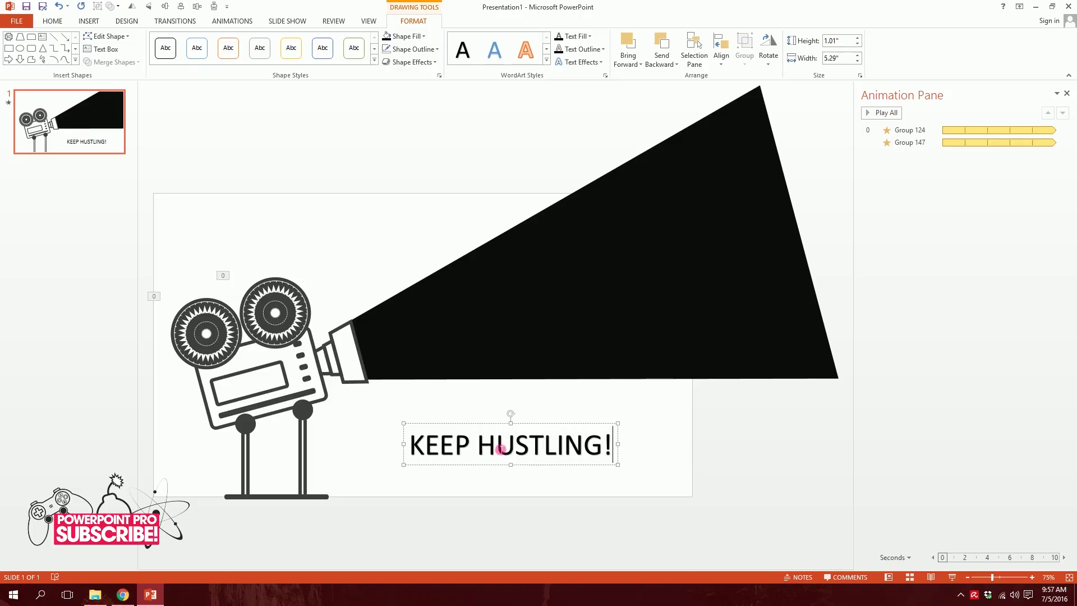
{"action": "key", "text": "ctrl+a"}
Set the slogan to the DAGGERSQUARE font in white and move it onto the beam.
{"action": "left_click", "coordinate": [53, 21]}
{"action": "type", "text": "d"}
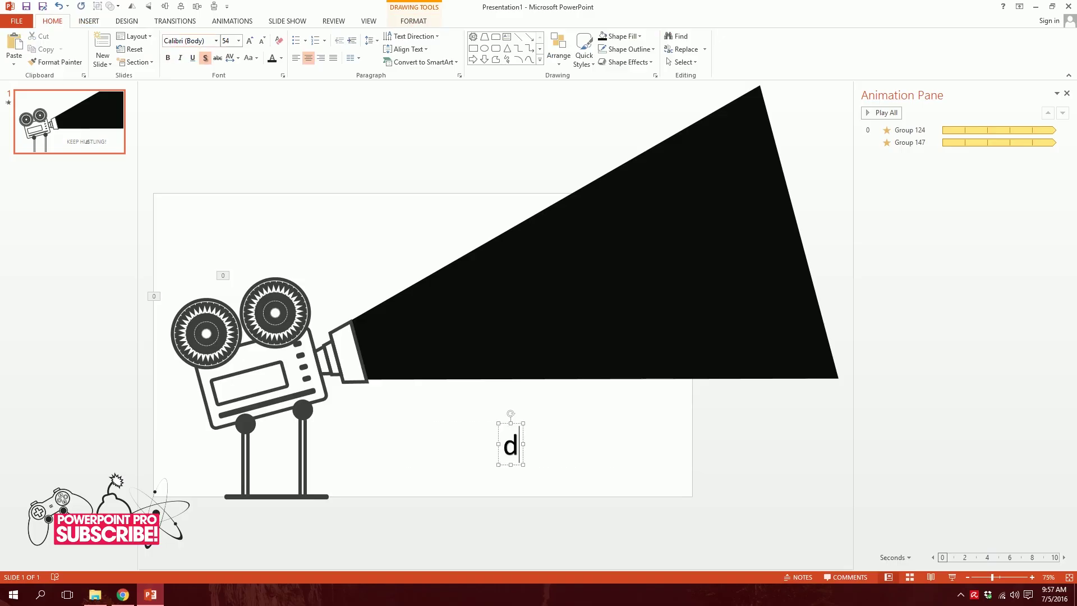
{"action": "key", "text": "ctrl+z"}
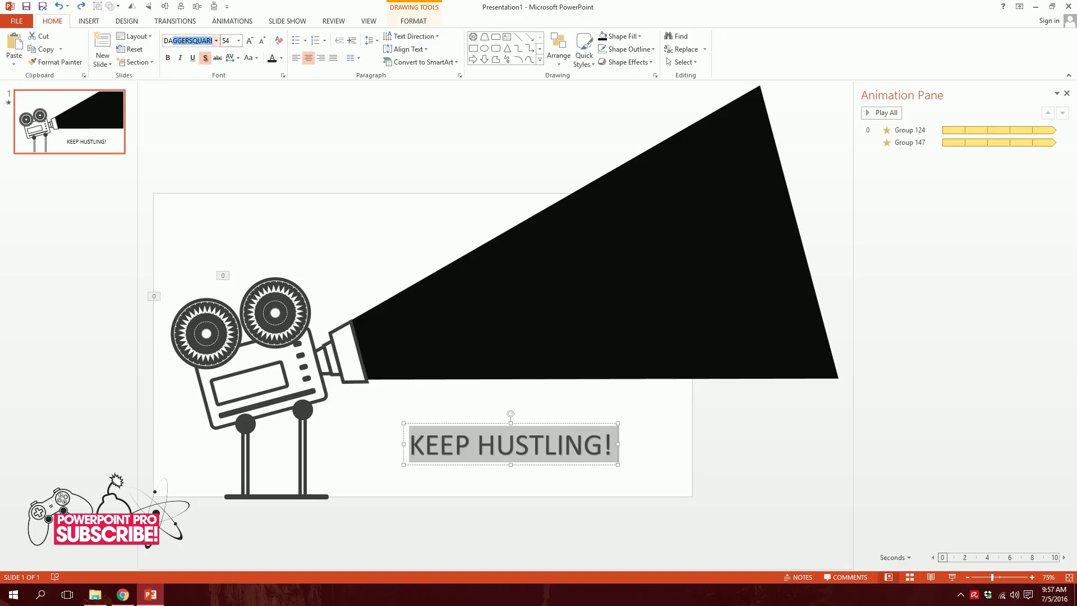
{"action": "type", "text": "DA"}
{"action": "key", "text": "Return"}
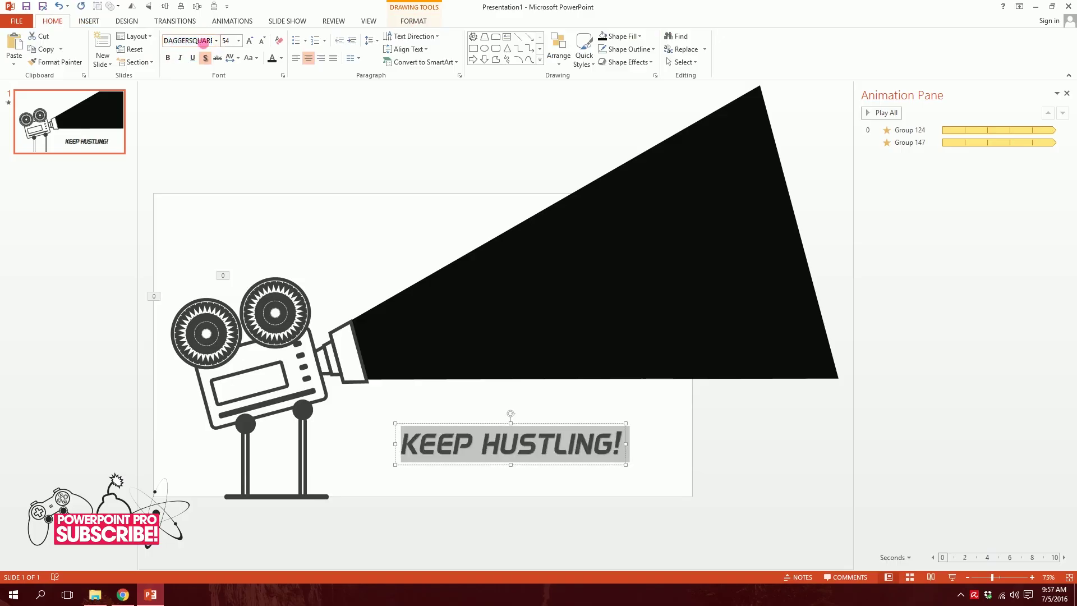
{"action": "left_click", "coordinate": [283, 57]}
{"action": "left_click", "coordinate": [272, 118]}
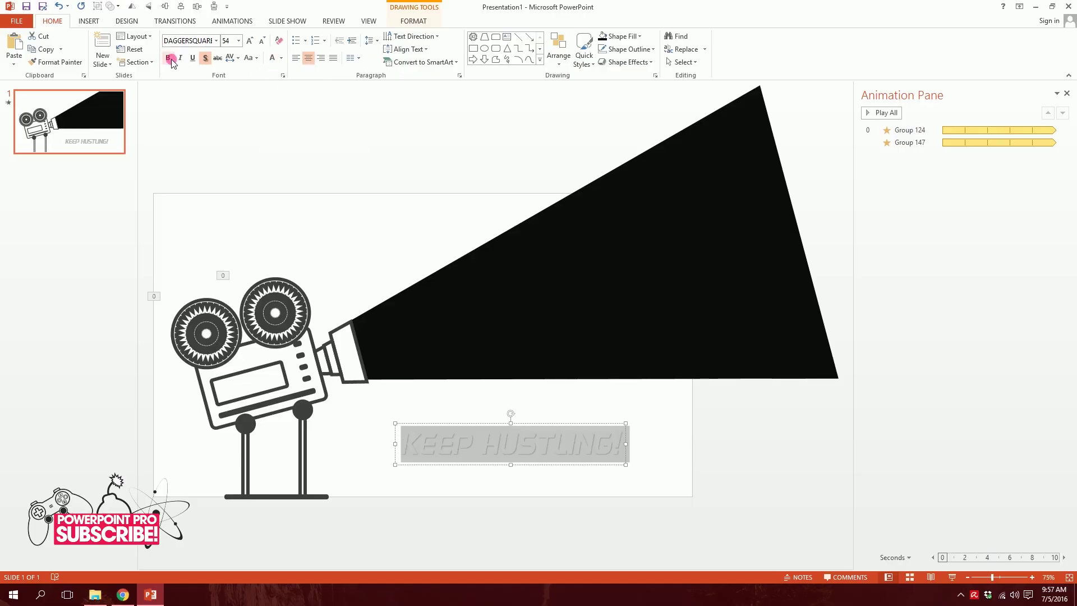
{"action": "left_click_drag", "start_coordinate": [549, 424], "coordinate": [566, 362]}
{"action": "key", "text": "ctrl+z"}
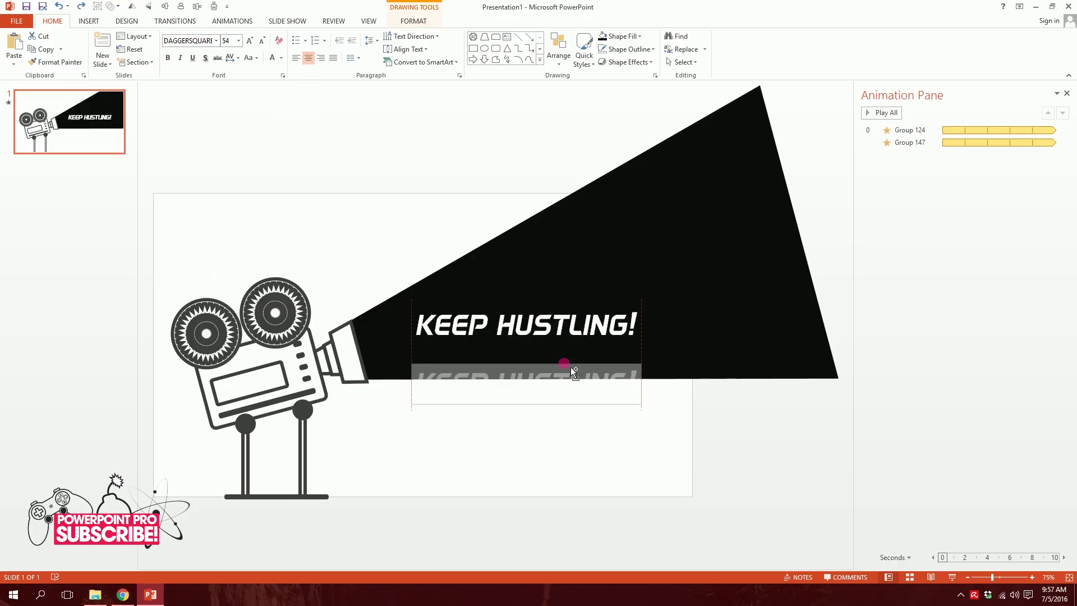
Copy the slogan box and delete one word from each, leaving KEEP and HUSTLING!
{"action": "left_click_drag", "start_coordinate": [498, 376], "coordinate": [347, 383]}
{"action": "key", "text": "Delete"}
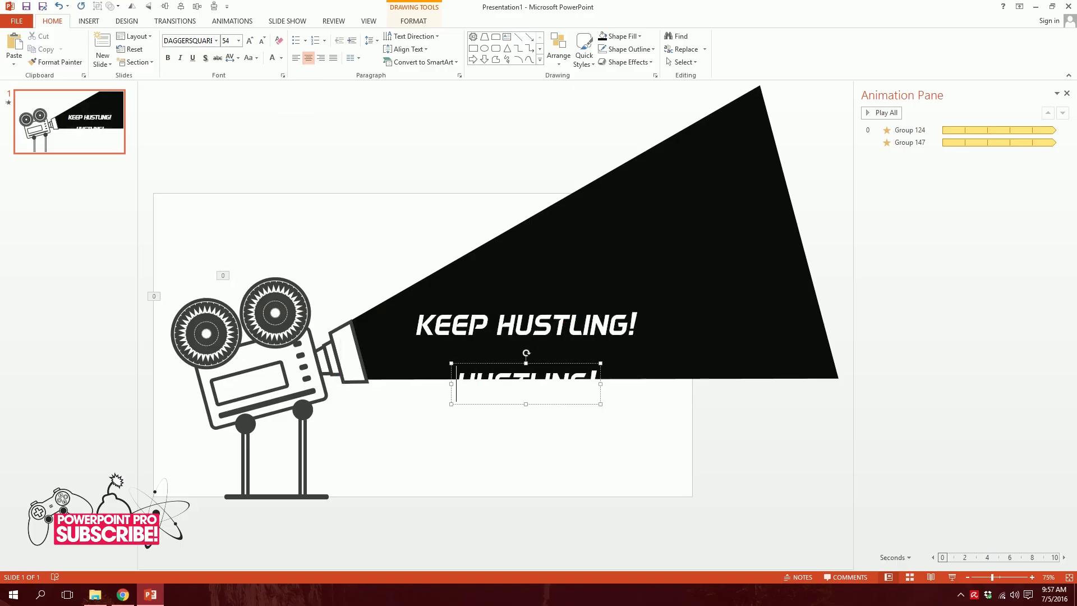
{"action": "left_click_drag", "start_coordinate": [548, 370], "coordinate": [662, 331]}
{"action": "key", "text": "Delete"}
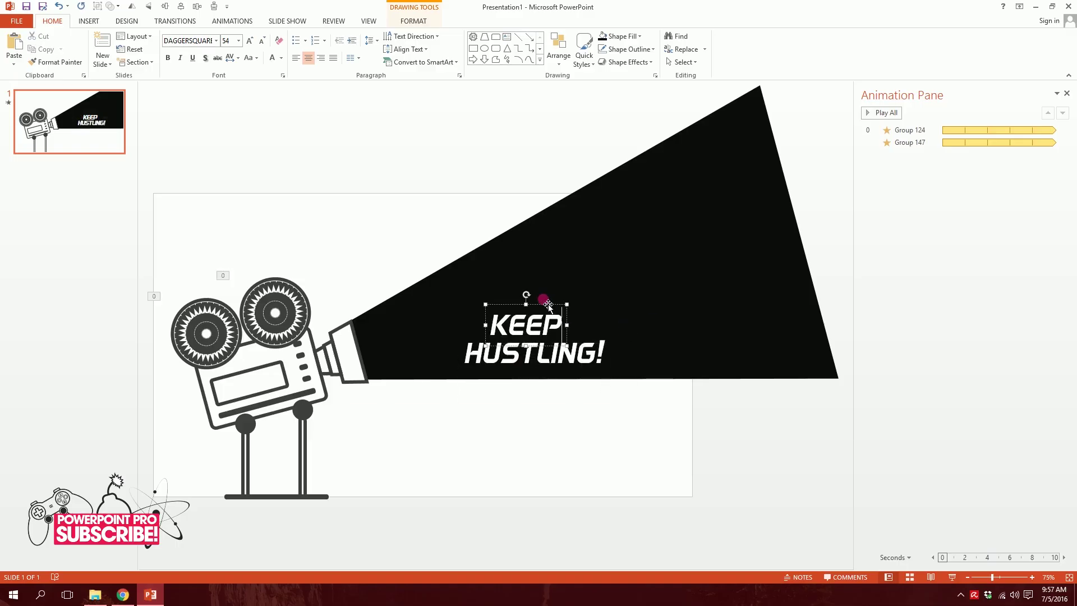
Enlarge KEEP to 66 pt and HUSTLING! by three size steps, tilting both upward.
{"action": "double_click", "coordinate": [536, 328]}
{"action": "left_click", "coordinate": [250, 41]}
{"action": "left_click", "coordinate": [251, 41]}
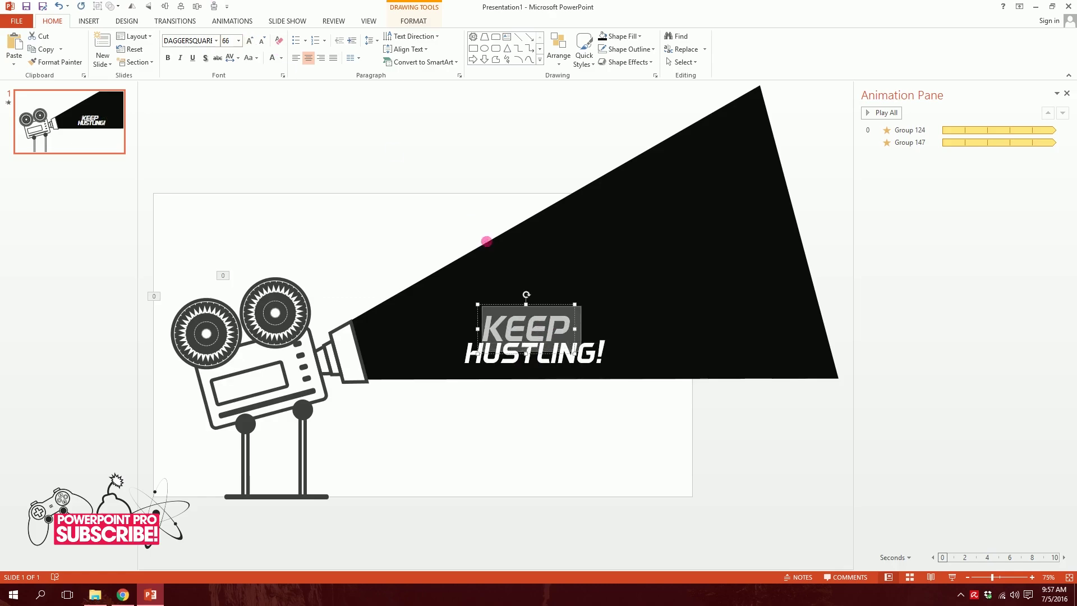
{"action": "left_click_drag", "start_coordinate": [543, 306], "coordinate": [507, 242]}
{"action": "left_click", "coordinate": [533, 352]}
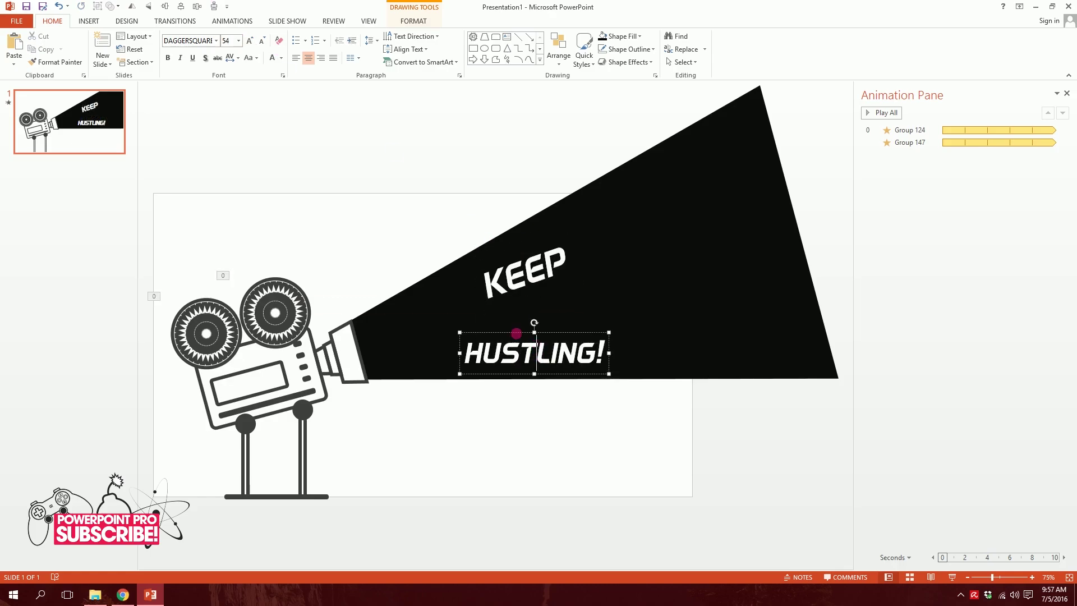
{"action": "double_click", "coordinate": [533, 352]}
{"action": "left_click", "coordinate": [247, 42]}
{"action": "left_click", "coordinate": [247, 42]}
{"action": "left_click", "coordinate": [248, 42]}
{"action": "left_click", "coordinate": [247, 42]}
{"action": "left_click", "coordinate": [247, 42]}
{"action": "left_click", "coordinate": [247, 42]}
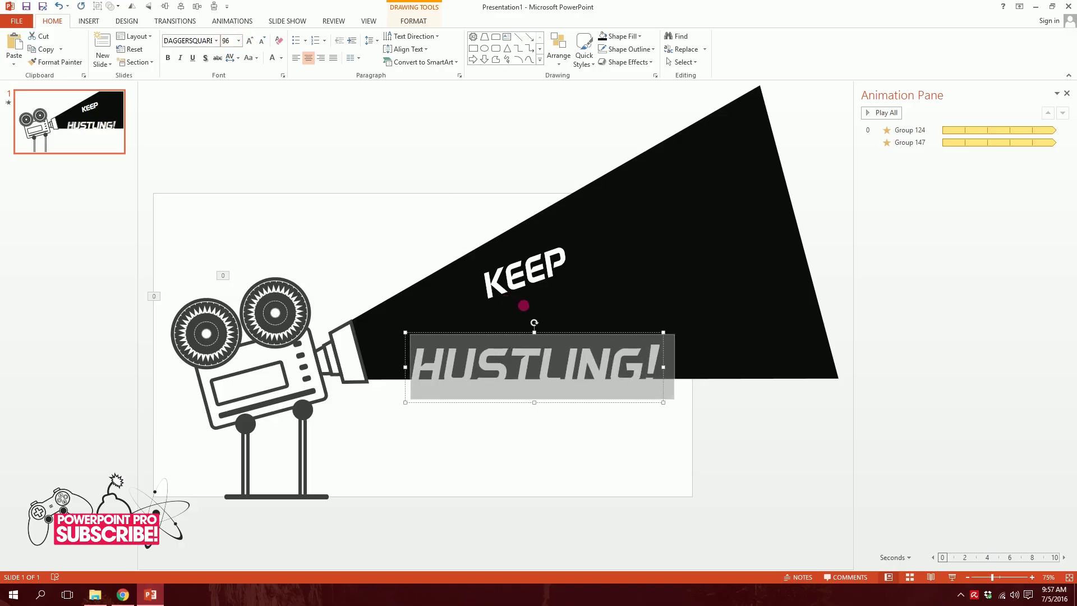
{"action": "left_click_drag", "start_coordinate": [534, 321], "coordinate": [575, 281]}
Rotate KEEP to match the beam's angle and enlarge both words further.
{"action": "left_click", "coordinate": [547, 273]}
{"action": "left_click_drag", "start_coordinate": [523, 244], "coordinate": [526, 245]}
{"action": "double_click", "coordinate": [536, 261]}
{"action": "left_click", "coordinate": [249, 40]}
{"action": "left_click", "coordinate": [250, 40]}
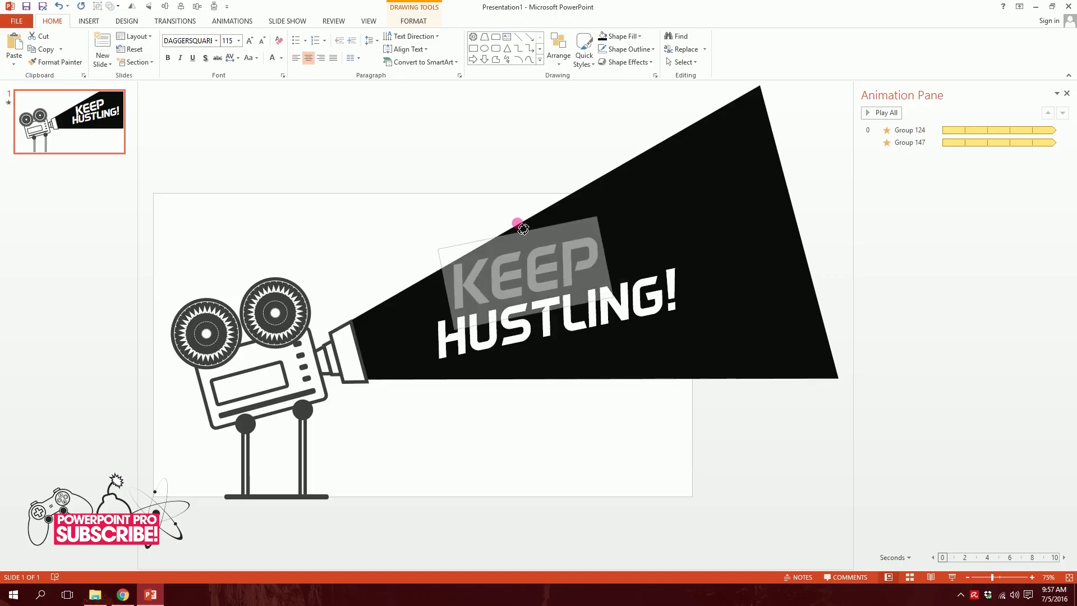
{"action": "double_click", "coordinate": [462, 242]}
{"action": "left_click", "coordinate": [250, 42]}
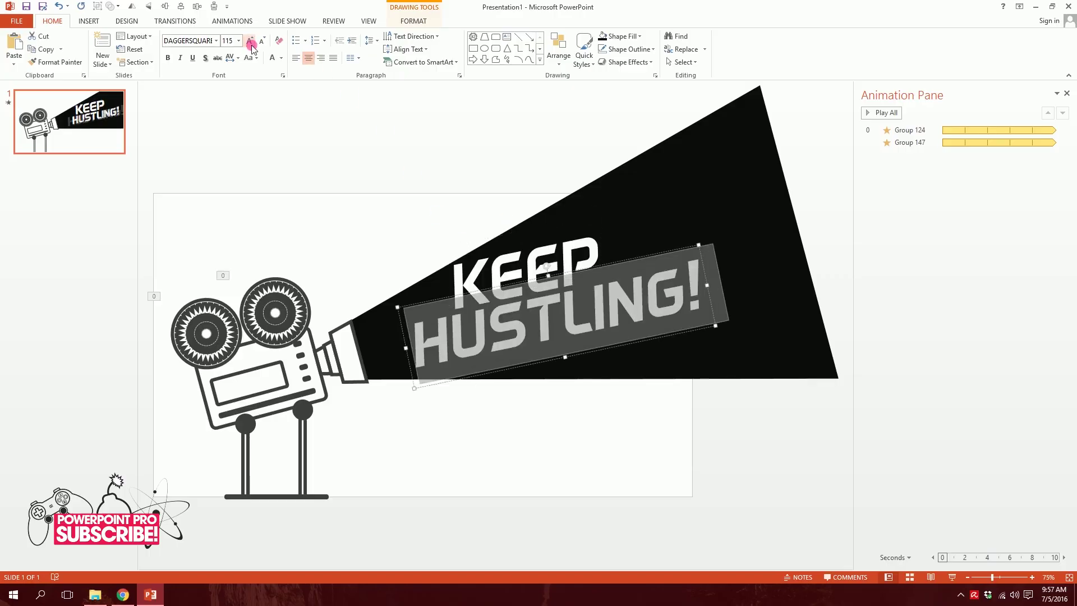
{"action": "left_click", "coordinate": [565, 233]}
{"action": "left_click", "coordinate": [532, 290]}
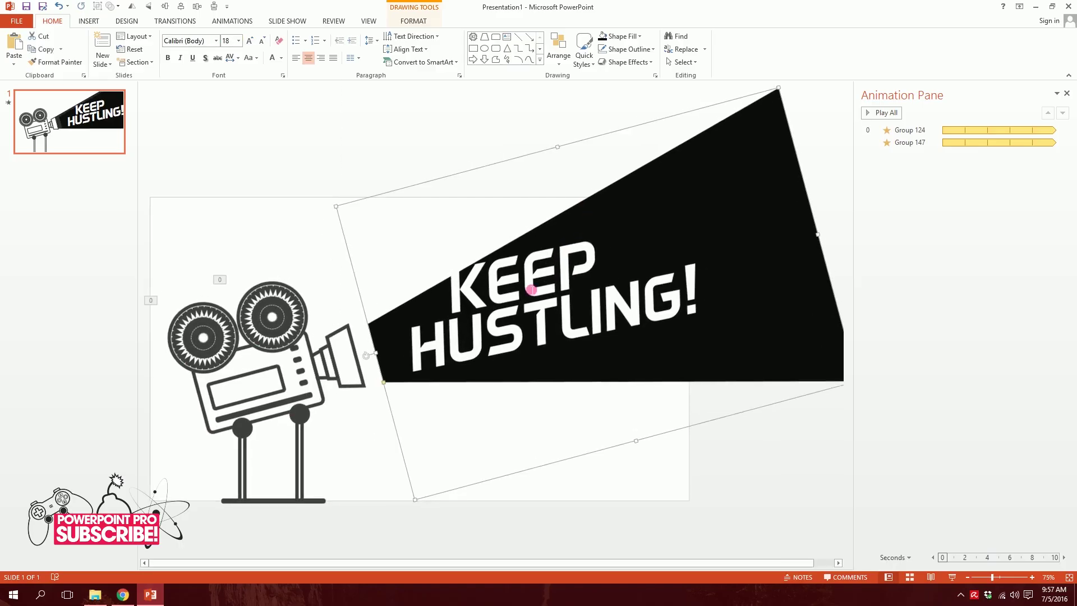